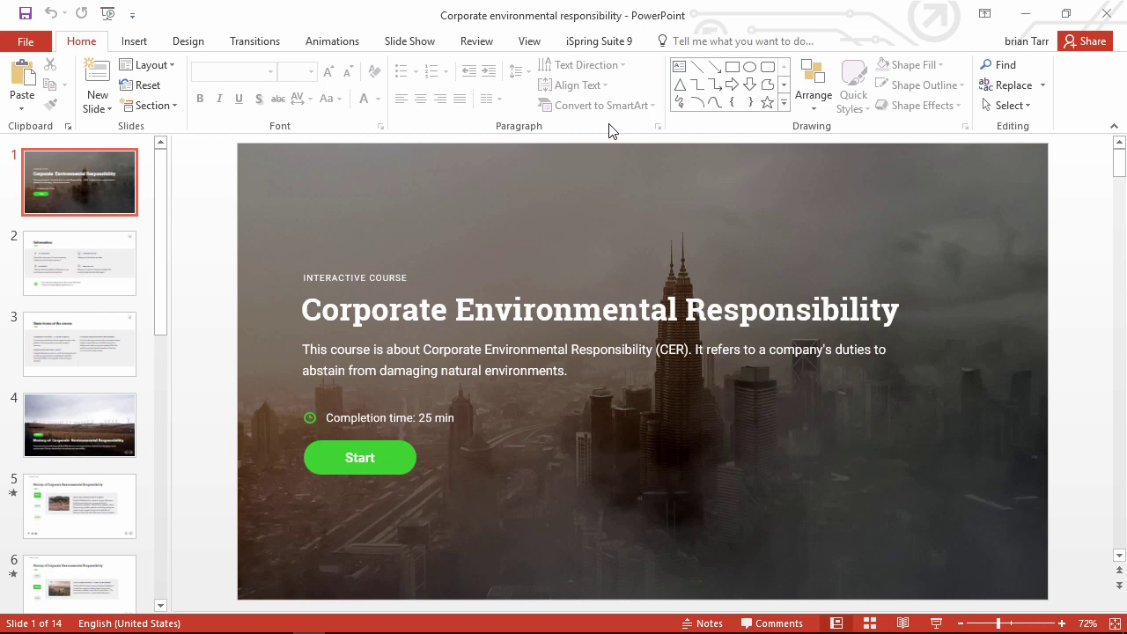
Step: Switch to the iSpring Suite 9 ribbon for the Corporate environmental responsibility course
{"action": "left_click", "coordinate": [606, 51]}
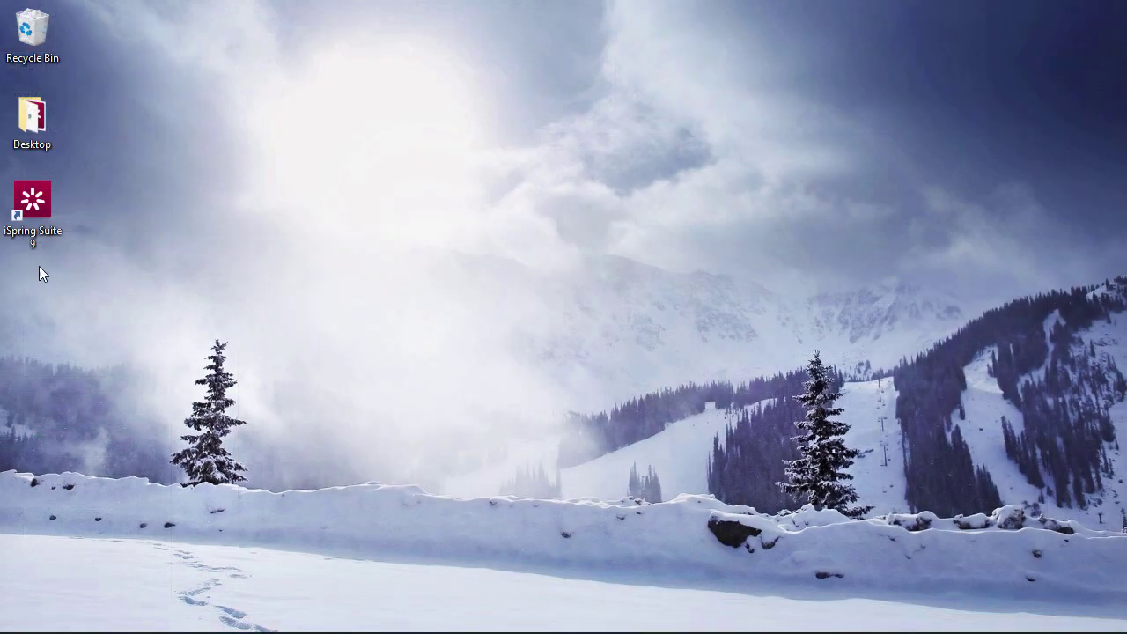
Step: Launch iSpring Quick Start, browse its Quizzes, Interactions, Simulations and Screencasts options, and reopen the recent course
{"action": "double_click", "coordinate": [40, 243]}
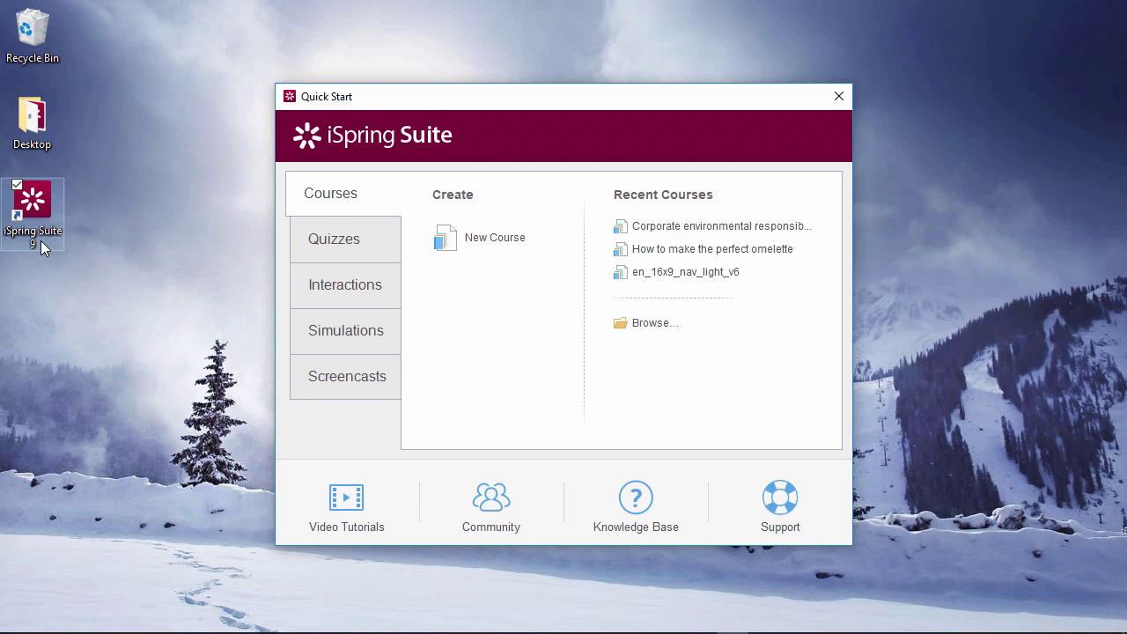
{"action": "left_click", "coordinate": [368, 254]}
{"action": "left_click", "coordinate": [364, 296]}
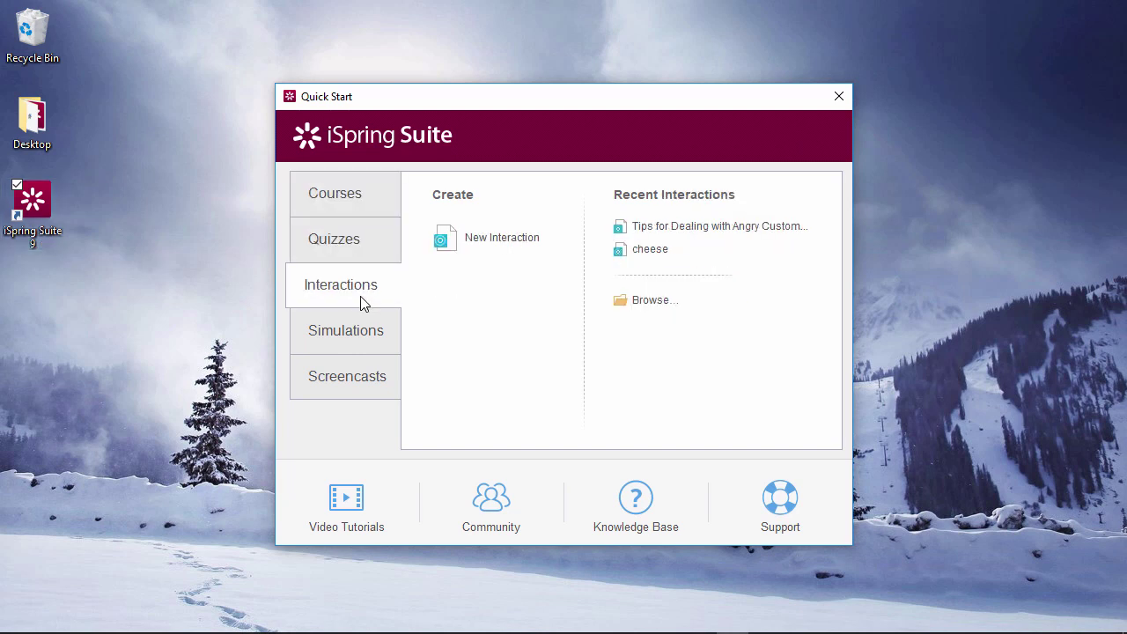
{"action": "left_click", "coordinate": [365, 345]}
{"action": "left_click", "coordinate": [363, 393]}
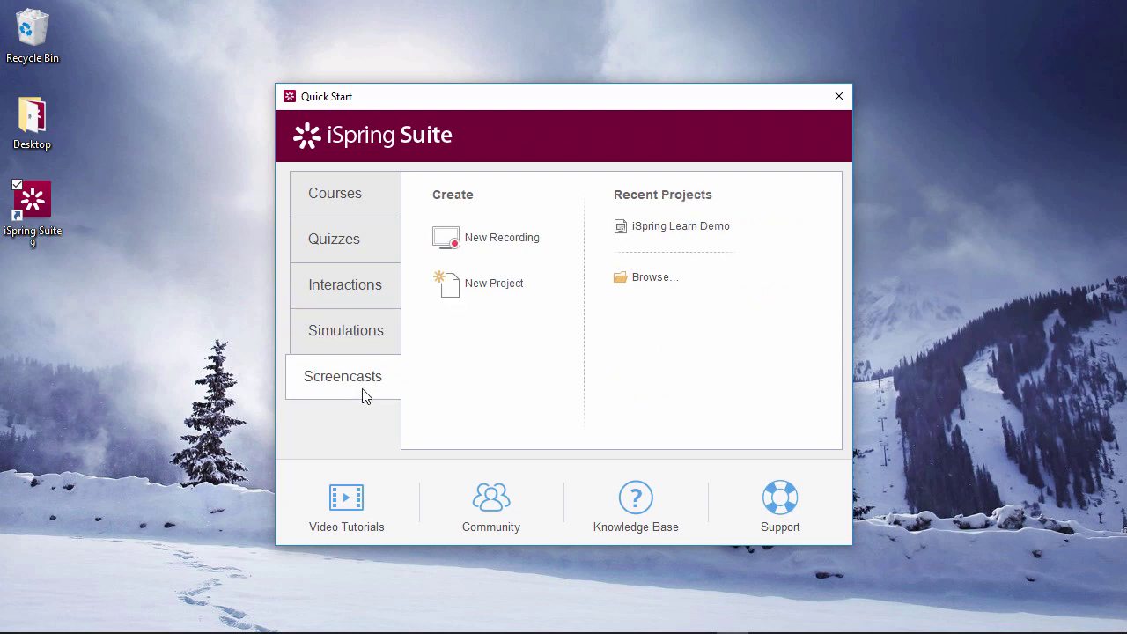
{"action": "left_click", "coordinate": [379, 206]}
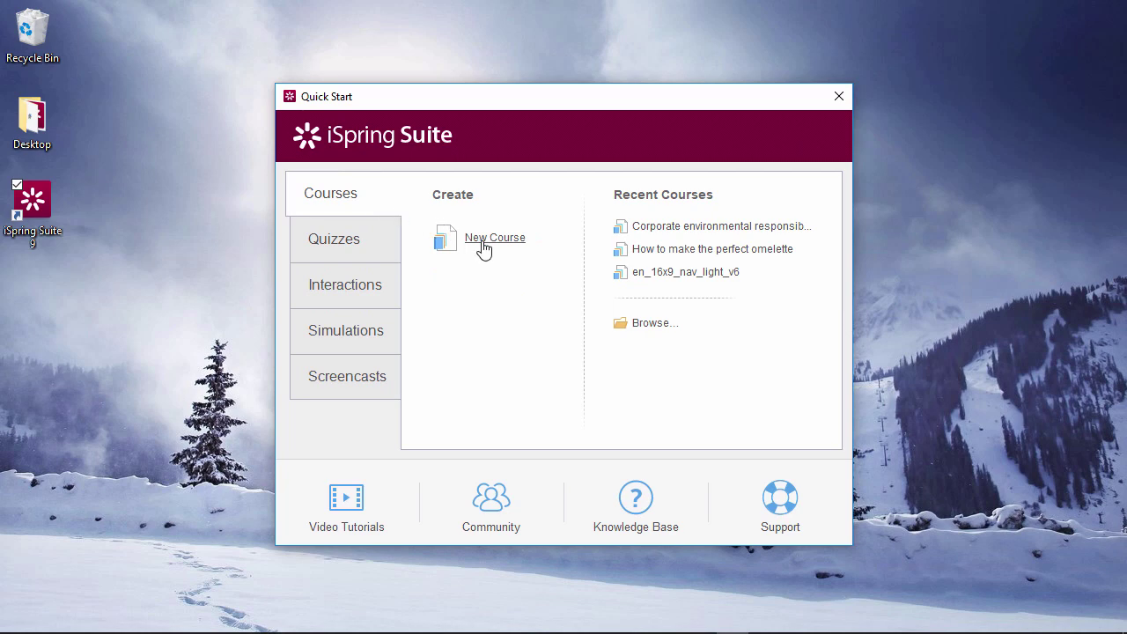
{"action": "left_click", "coordinate": [688, 229]}
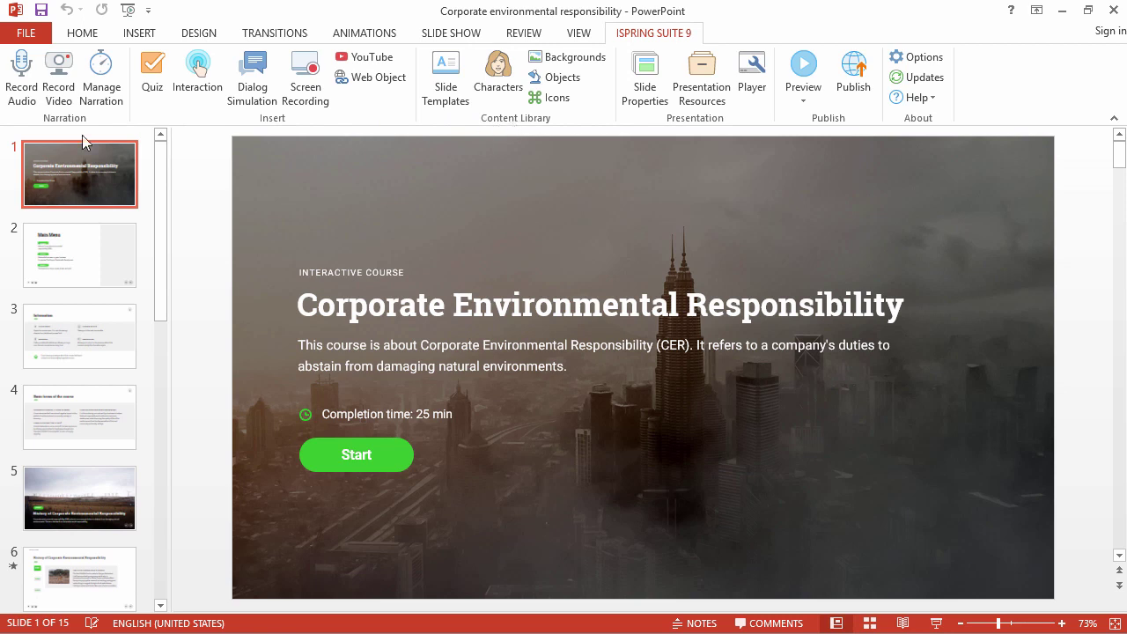
Step: Record and keep a spoken narration for the Corporate Environmental Responsibility title slide
{"action": "left_click", "coordinate": [24, 105]}
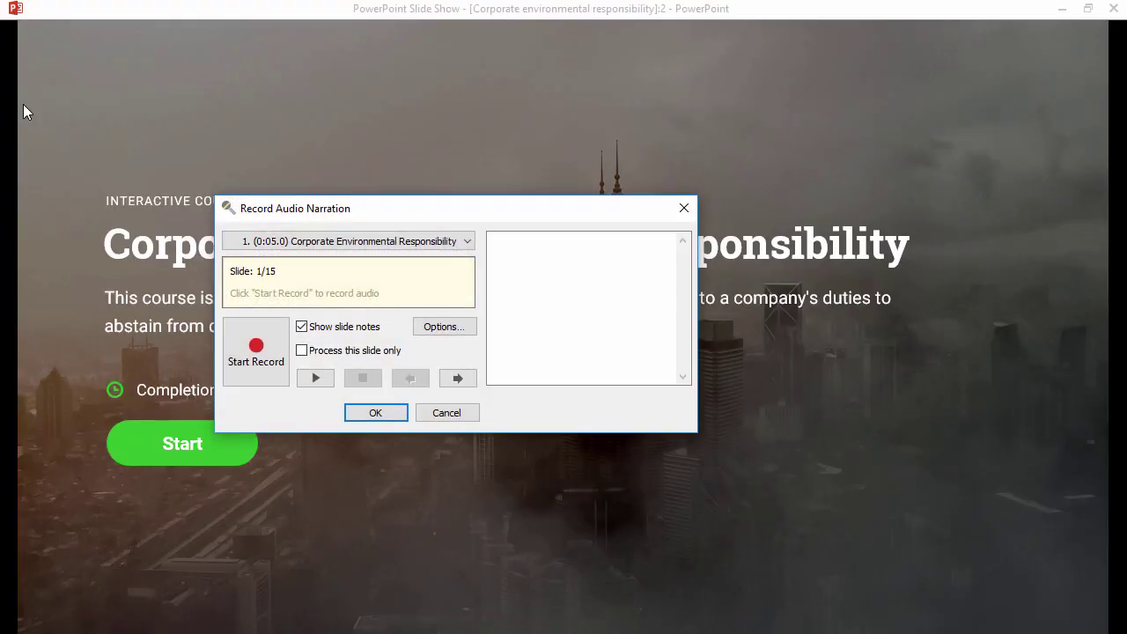
{"action": "left_click", "coordinate": [254, 374]}
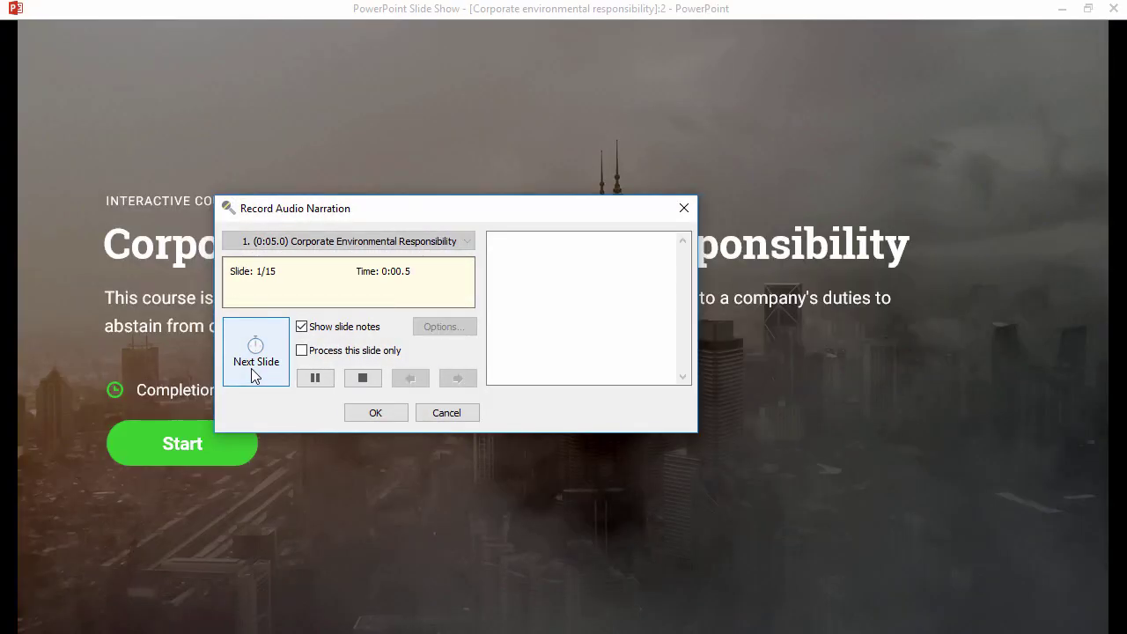
{"action": "left_click", "coordinate": [376, 413]}
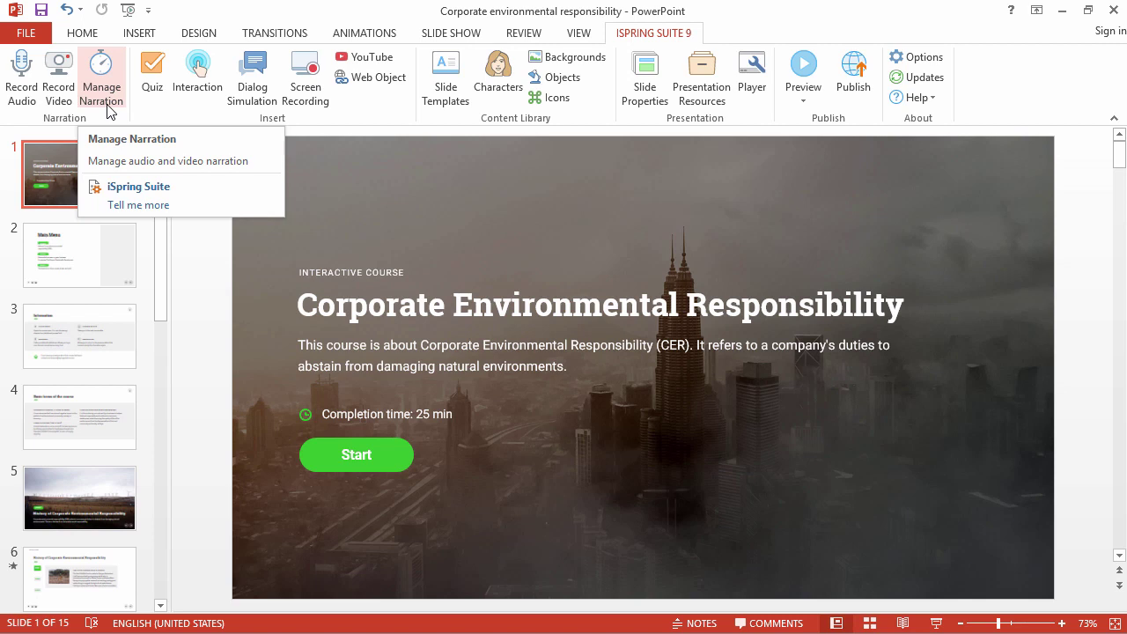
Step: Add four blank three-column slides after slide 15, then start a quiz on slide 16
{"action": "left_click_drag", "start_coordinate": [160, 265], "coordinate": [133, 577]}
{"action": "right_click", "coordinate": [88, 595]}
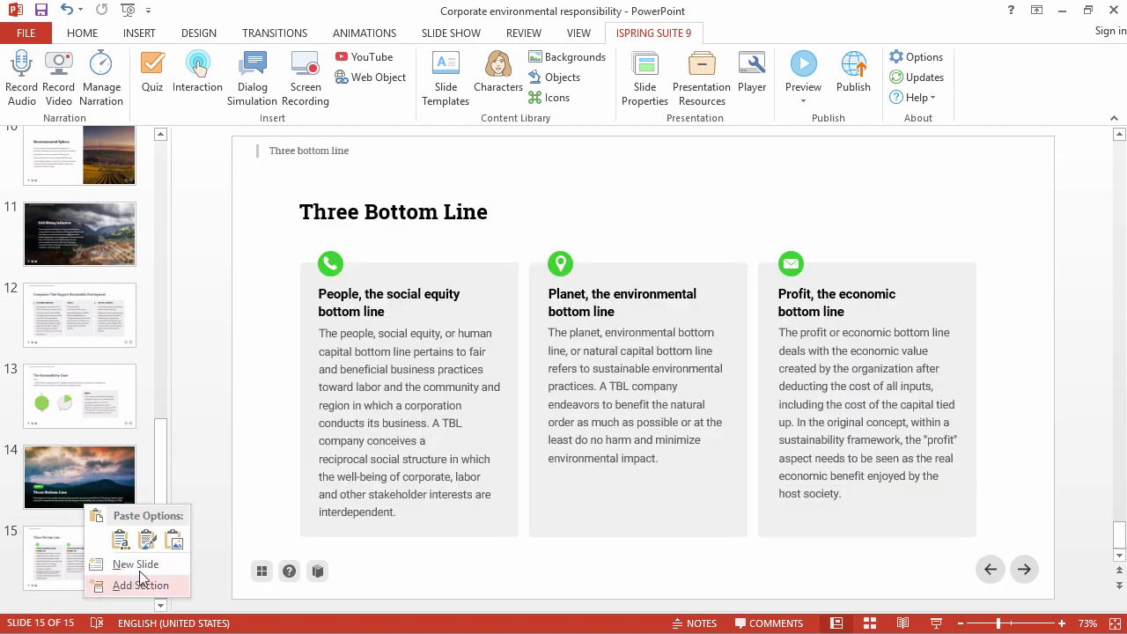
{"action": "left_click", "coordinate": [134, 565]}
{"action": "key", "text": "ctrl+v"}
{"action": "key", "text": "ctrl+v"}
{"action": "key", "text": "ctrl+v"}
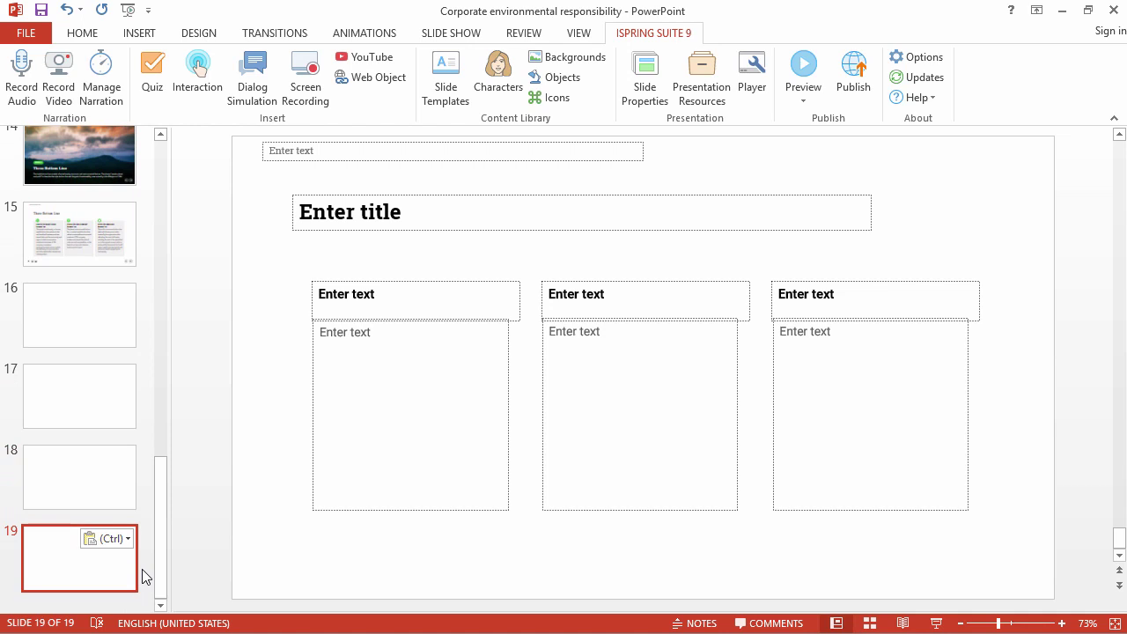
{"action": "left_click", "coordinate": [76, 298]}
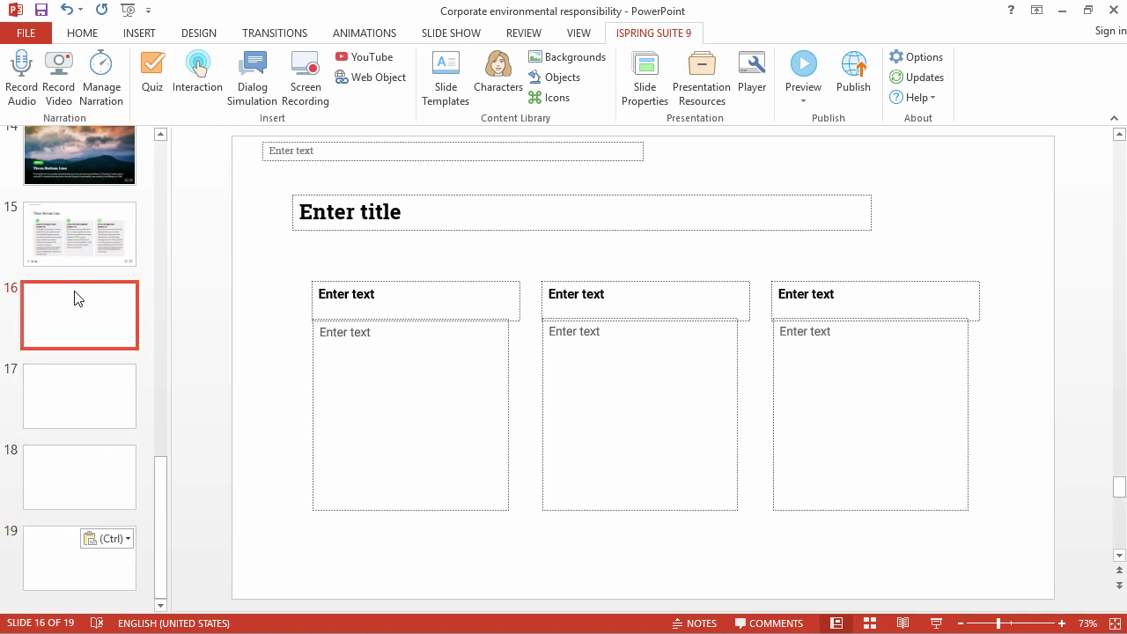
{"action": "left_click", "coordinate": [157, 99]}
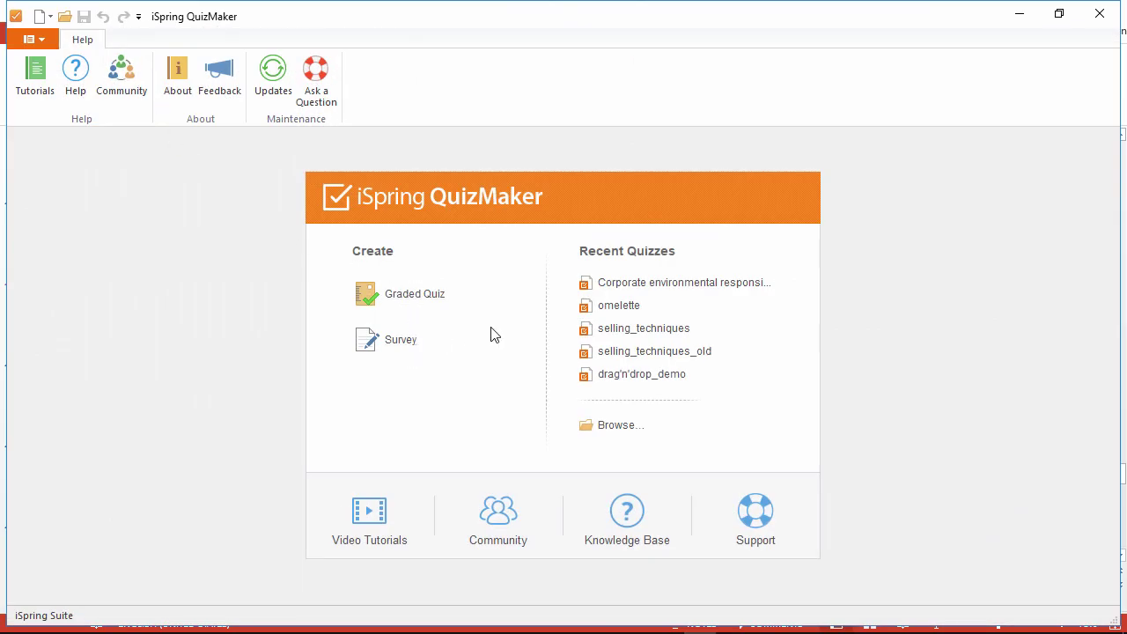
Step: Open the Corporate environmental responsibility quiz and view its wildlife multiple choice question as a slide
{"action": "left_click", "coordinate": [671, 287]}
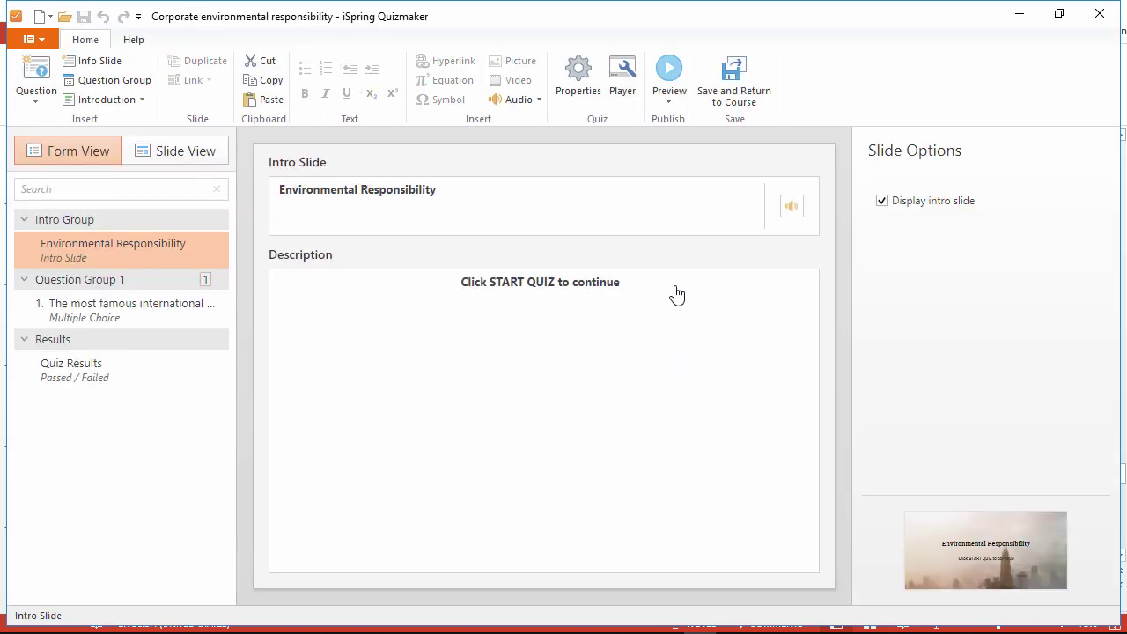
{"action": "left_click", "coordinate": [36, 103]}
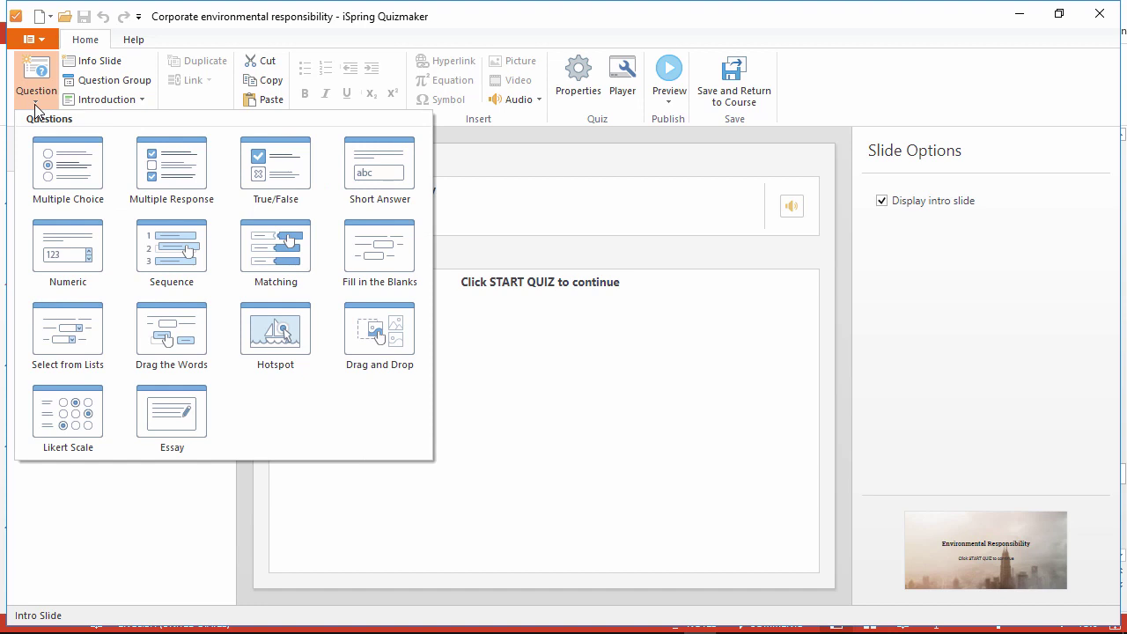
{"action": "left_click", "coordinate": [36, 108]}
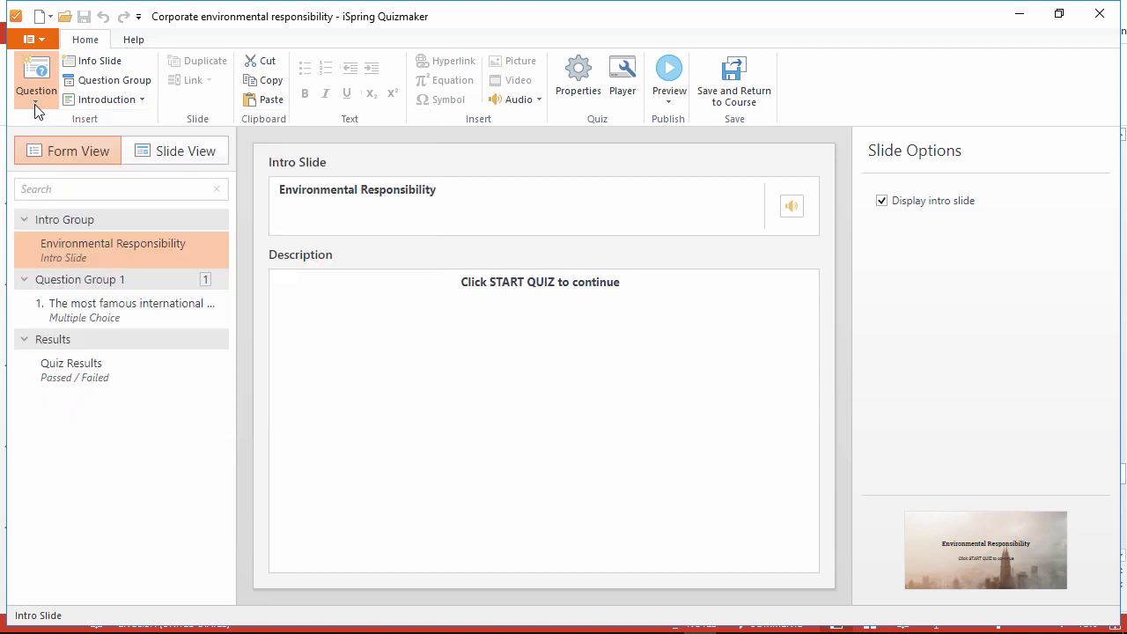
{"action": "left_click", "coordinate": [142, 309]}
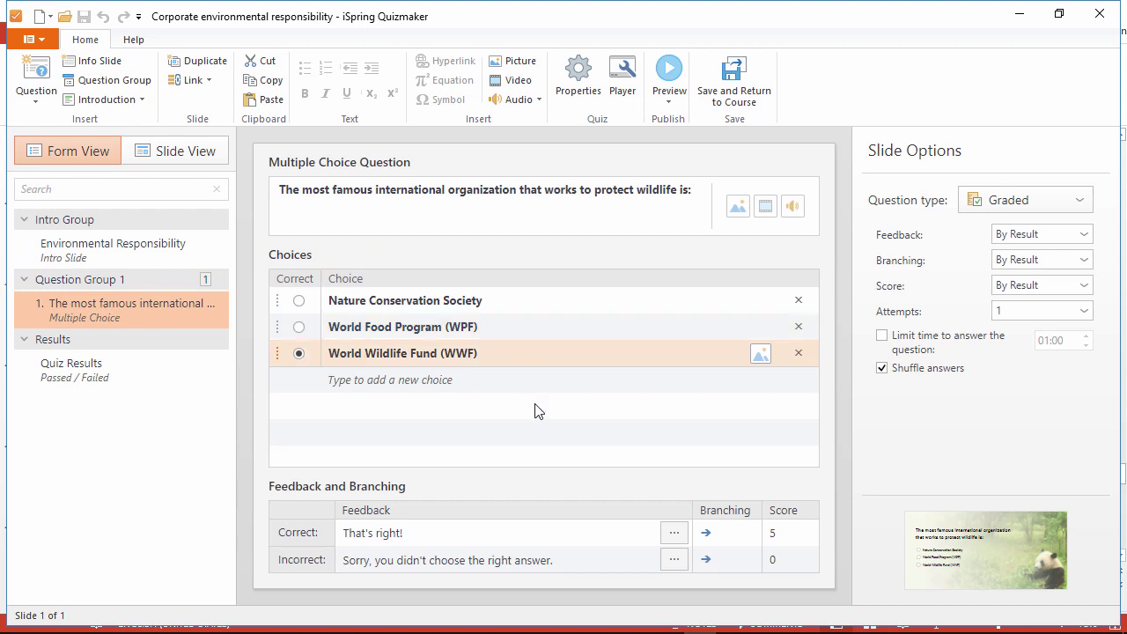
{"action": "left_click", "coordinate": [169, 157]}
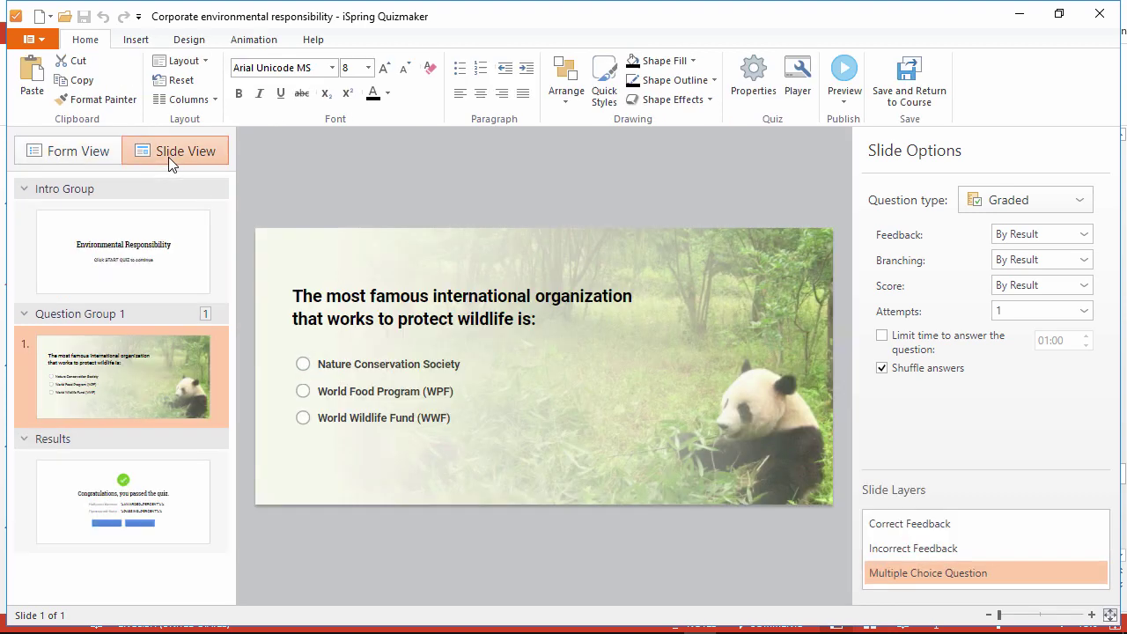
Step: Review the Insert options, save the quiz onto slide 16, and select slide 17
{"action": "left_click", "coordinate": [135, 41]}
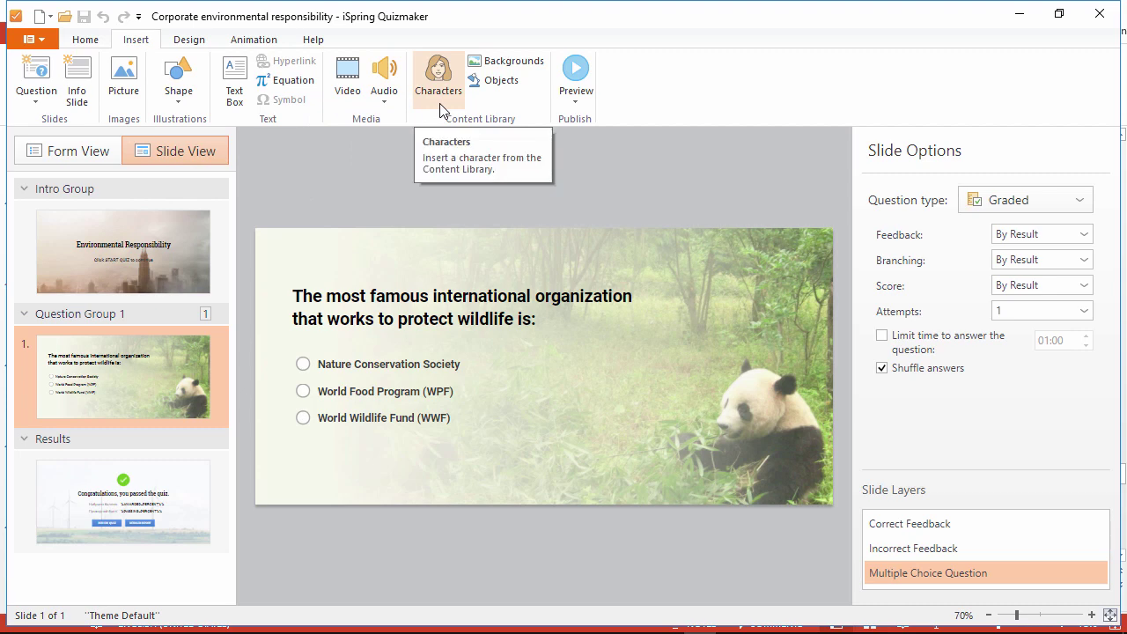
{"action": "left_click", "coordinate": [85, 41]}
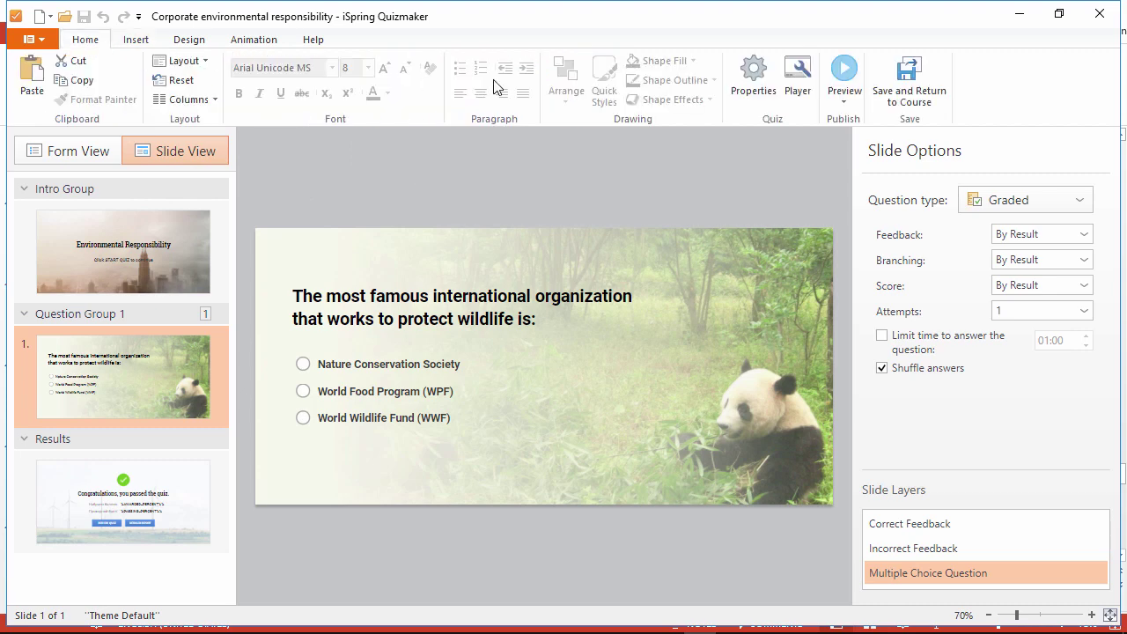
{"action": "left_click", "coordinate": [910, 99]}
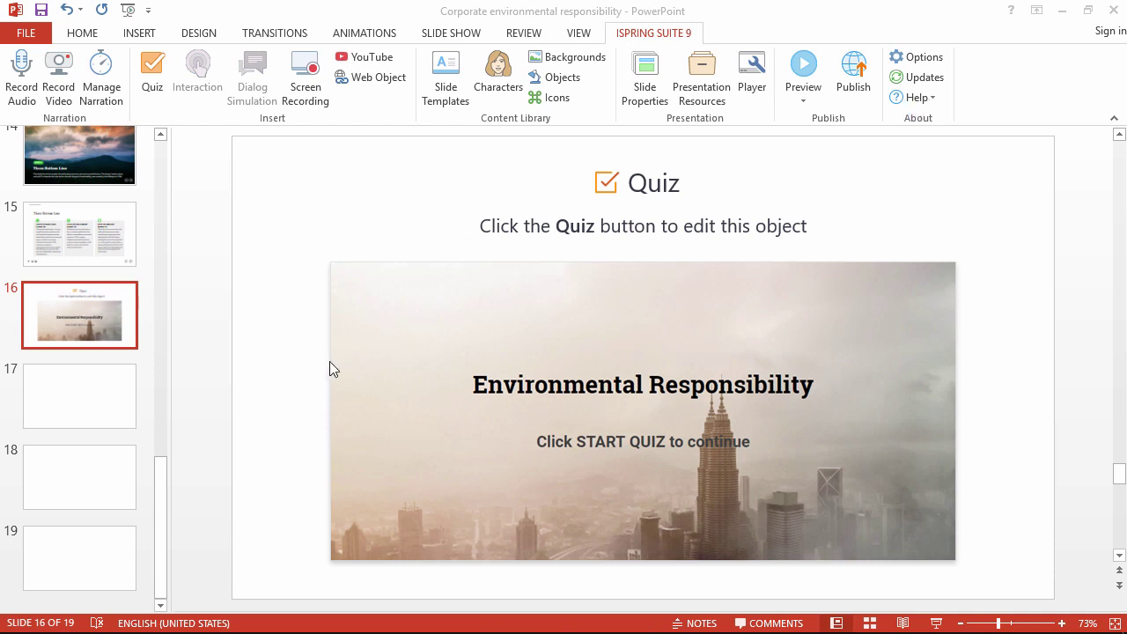
{"action": "left_click", "coordinate": [78, 407]}
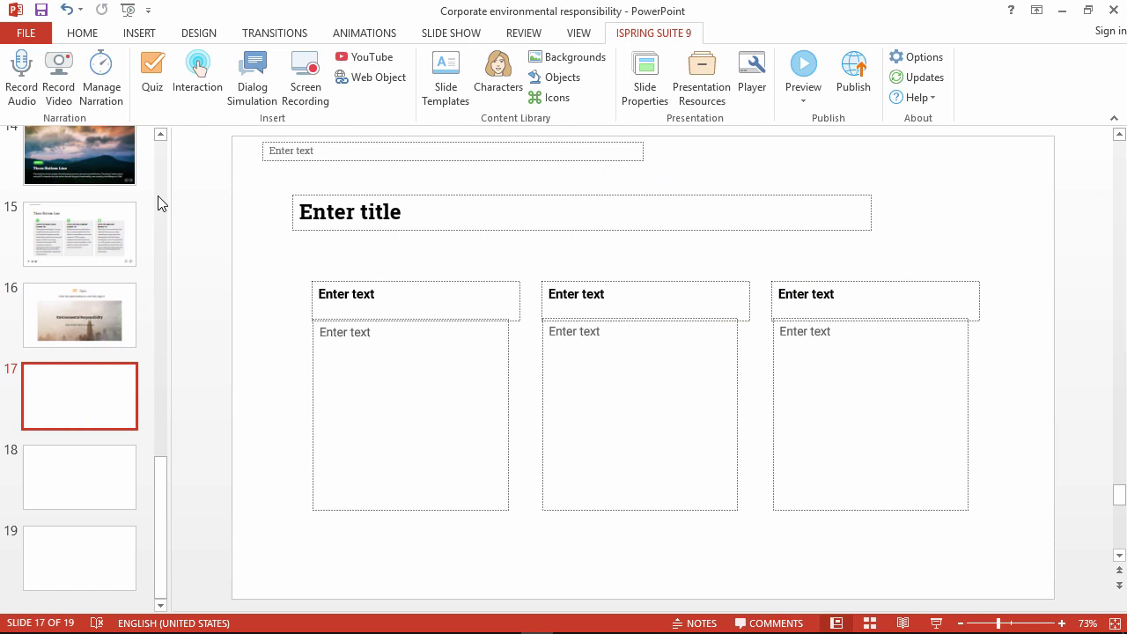
Step: Open the recent 'cheese' Media Catalog interaction for slide 17
{"action": "left_click", "coordinate": [201, 106]}
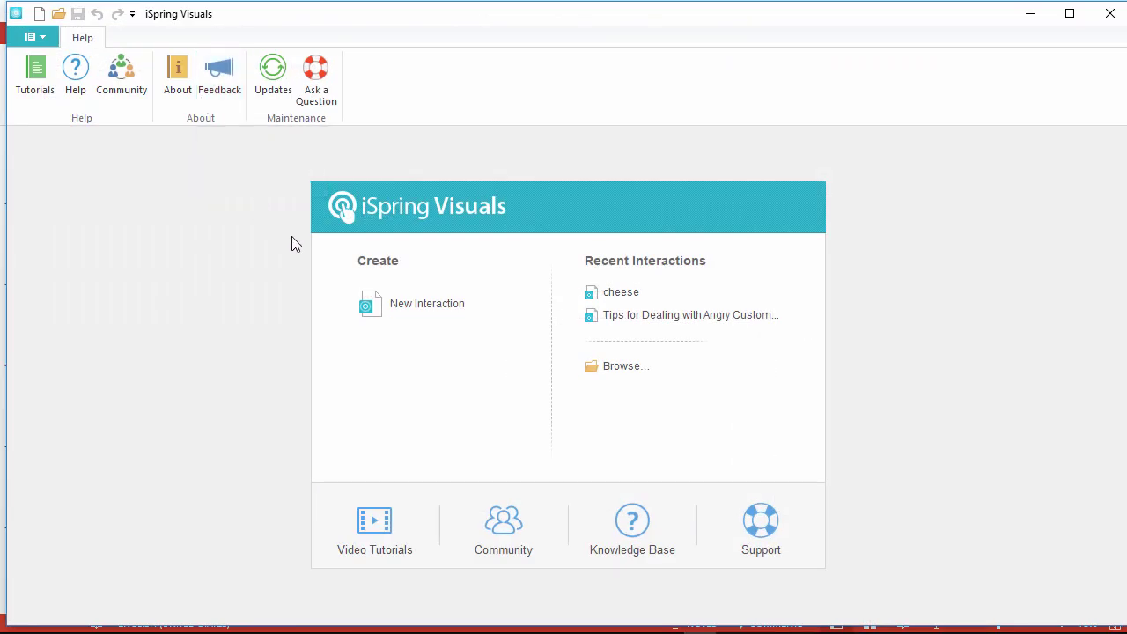
{"action": "left_click", "coordinate": [423, 306]}
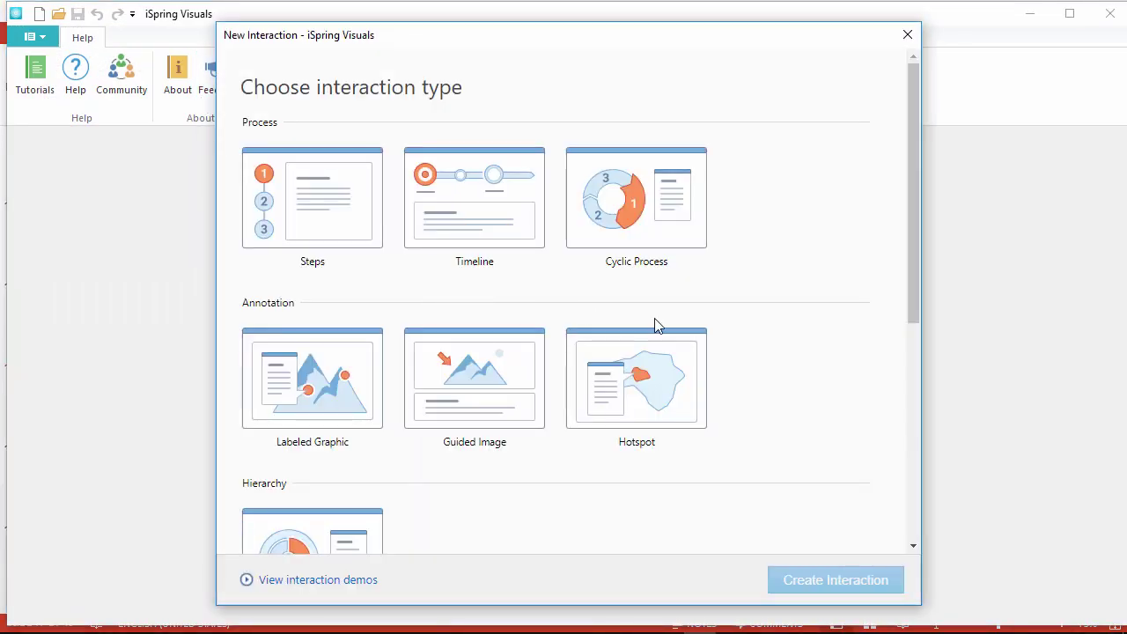
{"action": "scroll", "coordinate": [792, 339], "scroll_direction": "down", "scroll_amount": 5}
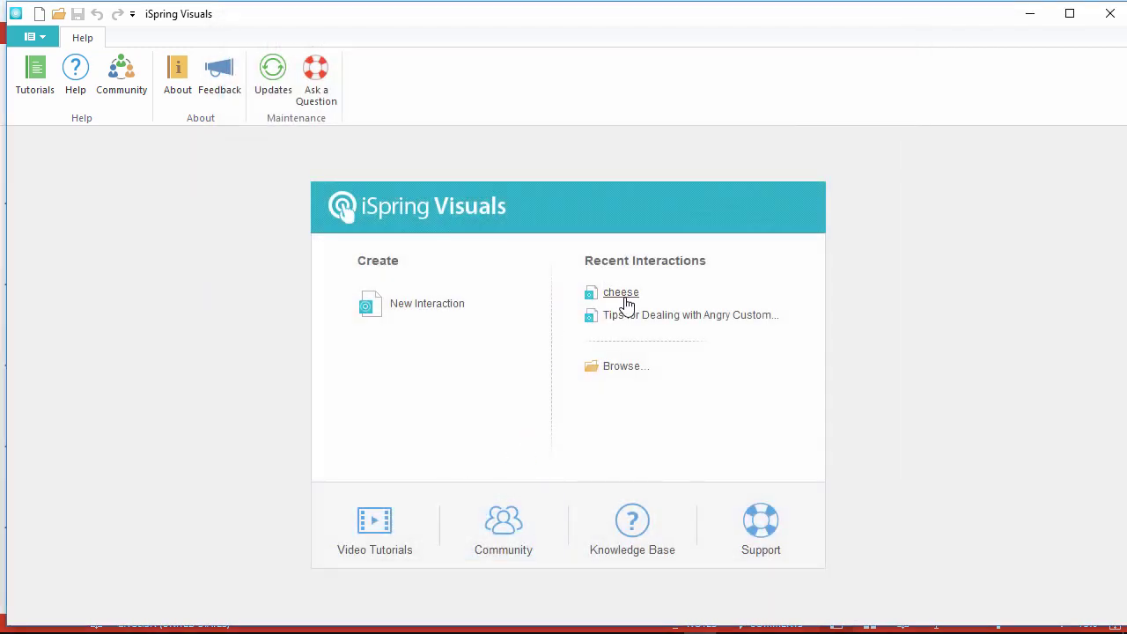
{"action": "left_click", "coordinate": [625, 300]}
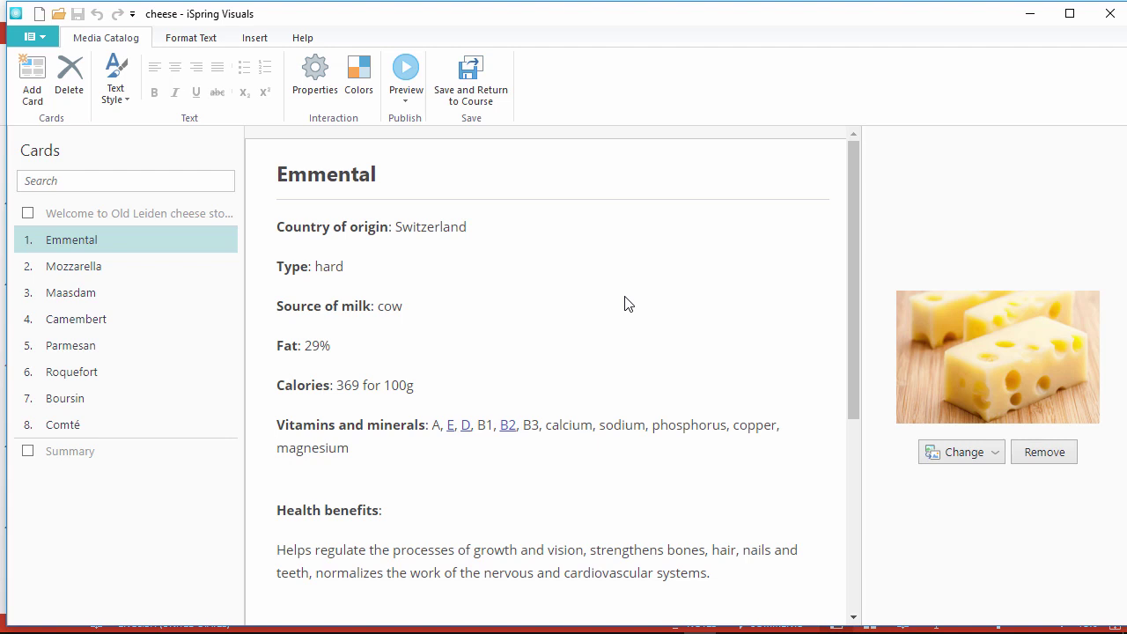
Step: Select the 'Country of origin: Switzerland' line and review the Format Text, Insert and Preview options
{"action": "left_click_drag", "start_coordinate": [470, 226], "coordinate": [278, 218]}
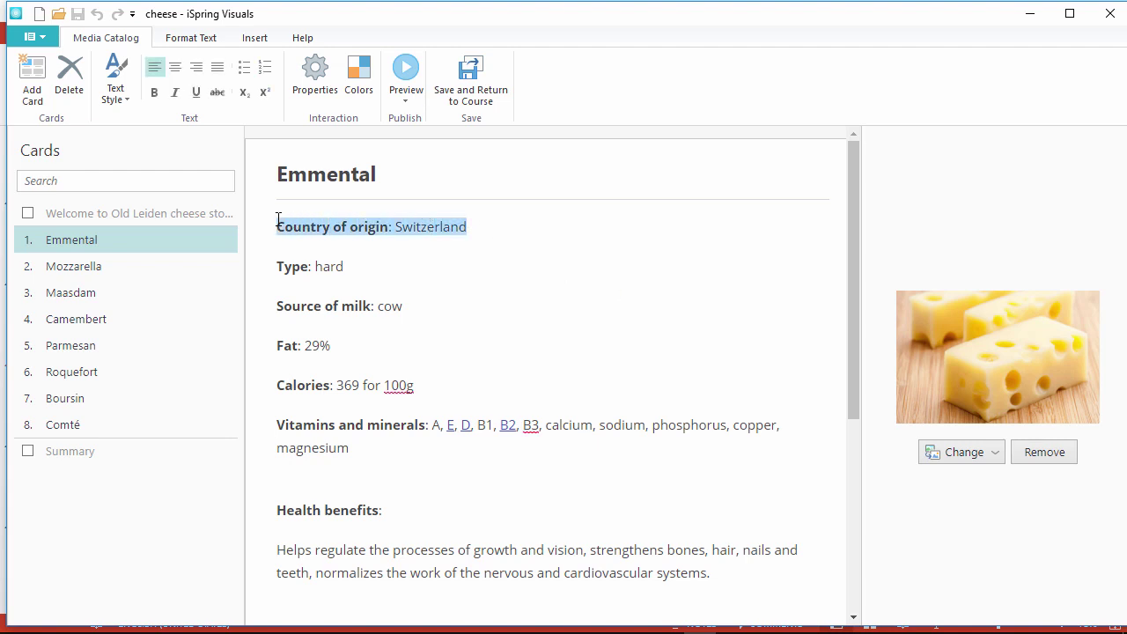
{"action": "left_click", "coordinate": [191, 38]}
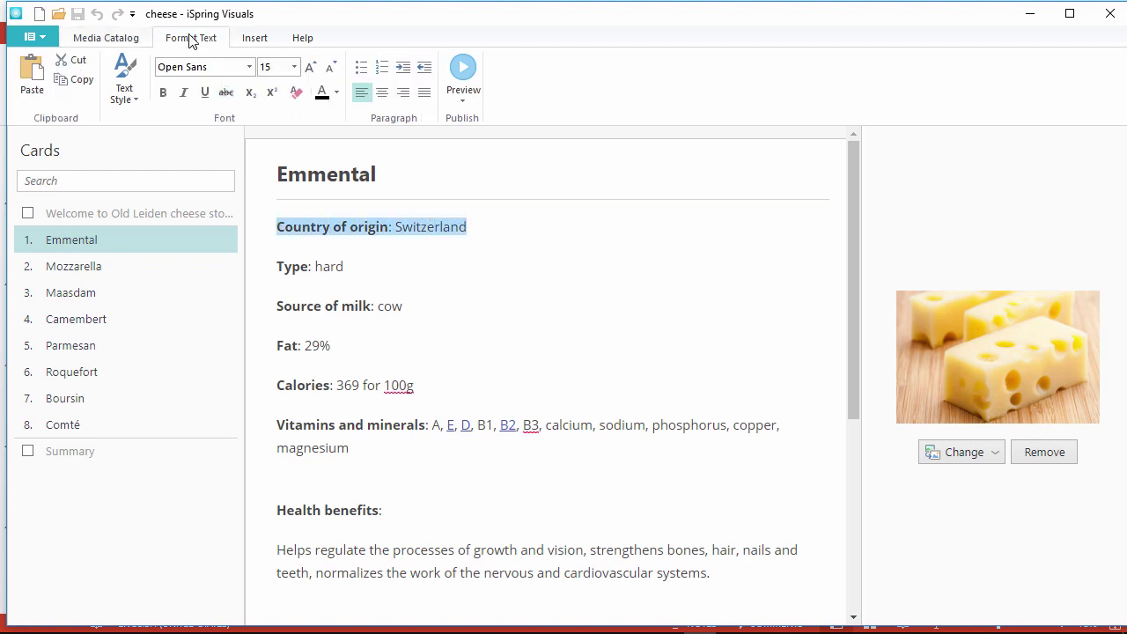
{"action": "left_click", "coordinate": [257, 42]}
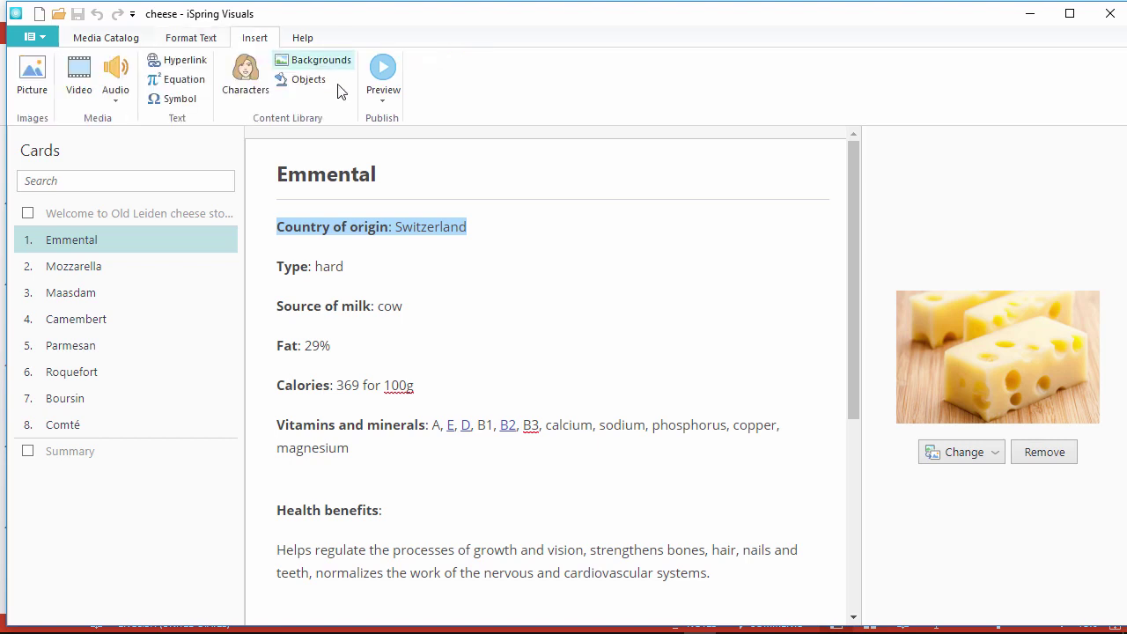
{"action": "left_click", "coordinate": [383, 102]}
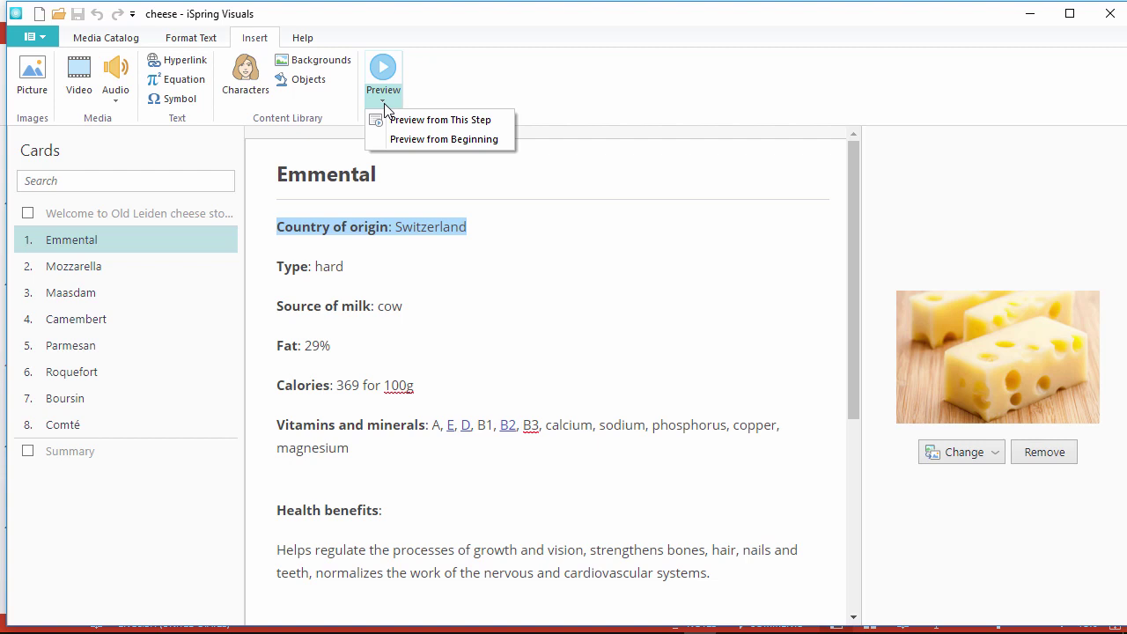
{"action": "left_click", "coordinate": [384, 103]}
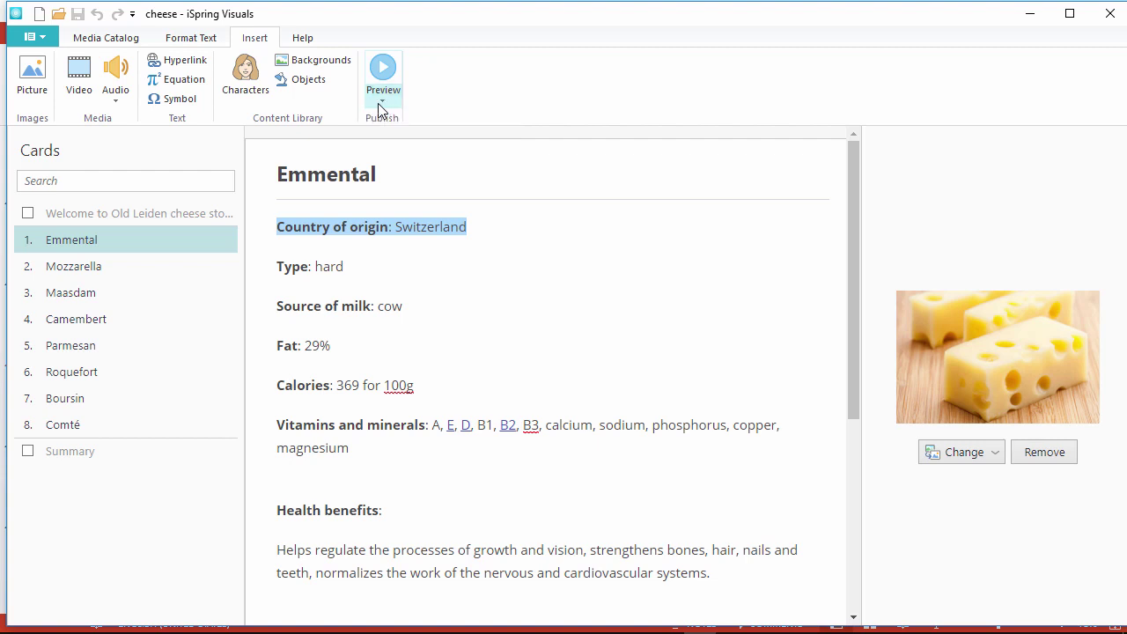
{"action": "left_click", "coordinate": [108, 41]}
Step: Save the cheese interaction into the course, then start a dialogue simulation on slide 18
{"action": "left_click", "coordinate": [468, 101]}
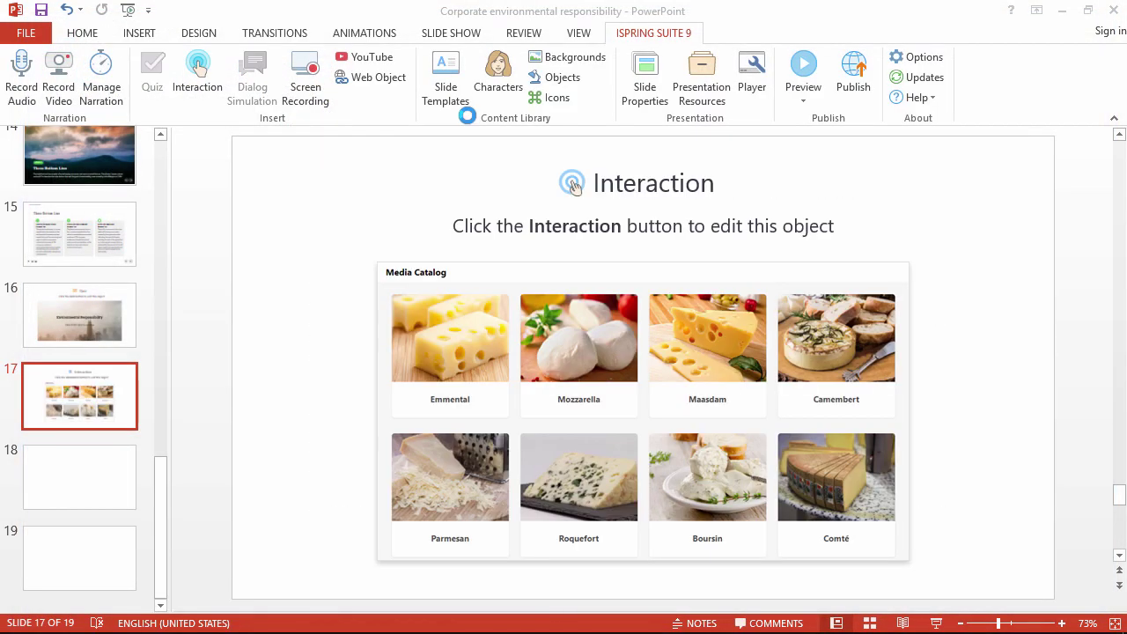
{"action": "left_click", "coordinate": [88, 484]}
{"action": "left_click", "coordinate": [253, 99]}
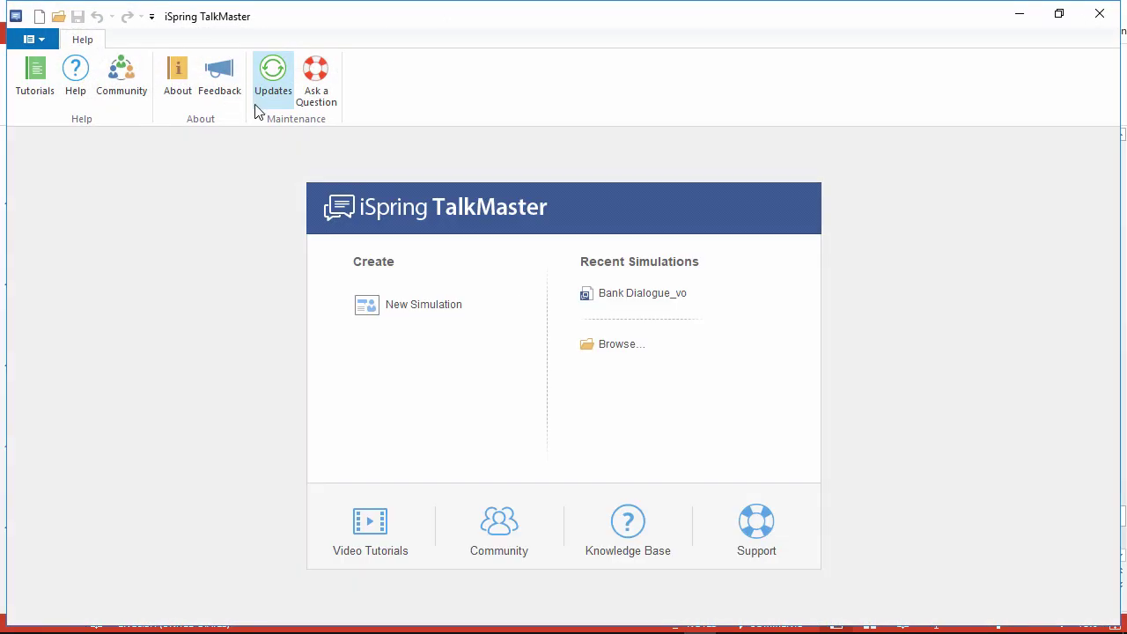
Step: Open the Bank Dialogue_vo simulation and inspect scene #2's content, character and background images
{"action": "left_click", "coordinate": [645, 292]}
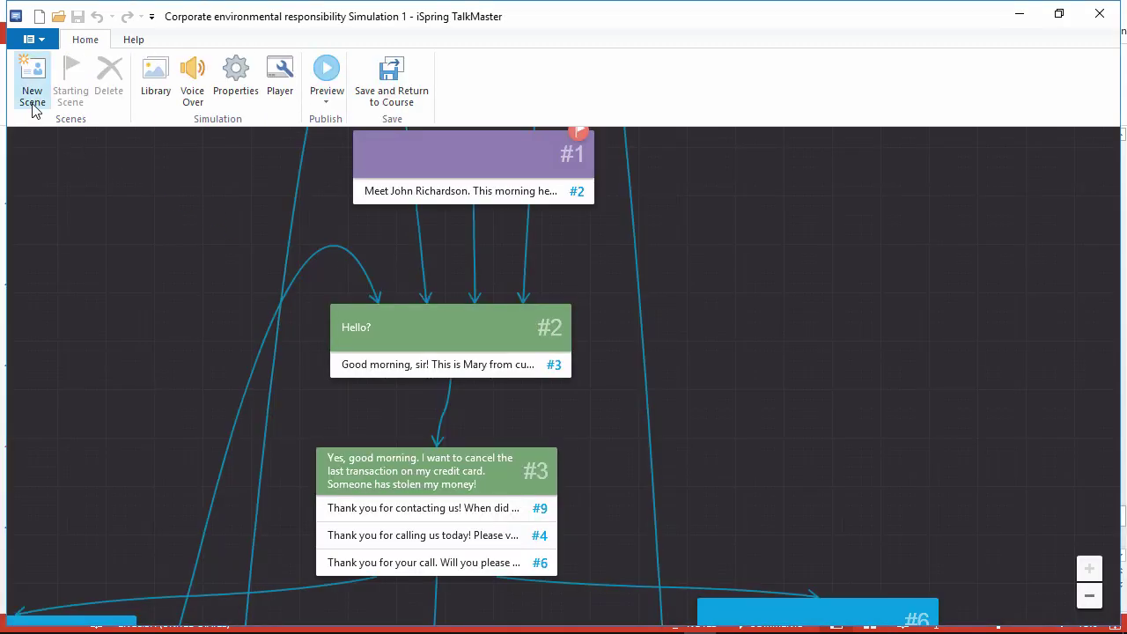
{"action": "double_click", "coordinate": [466, 360]}
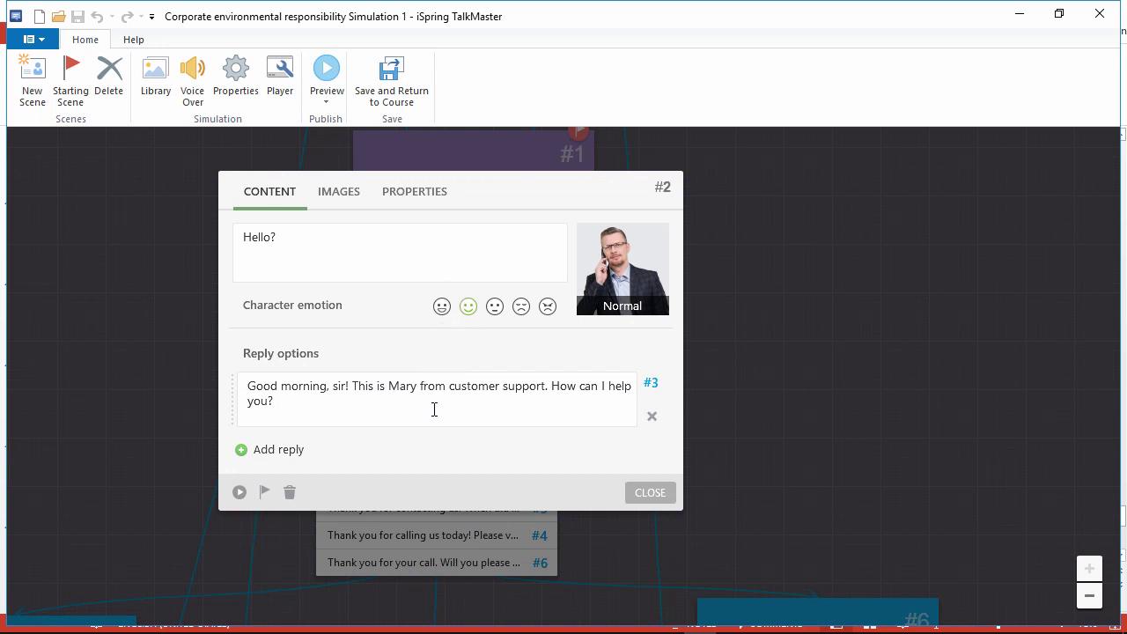
{"action": "left_click", "coordinate": [349, 208]}
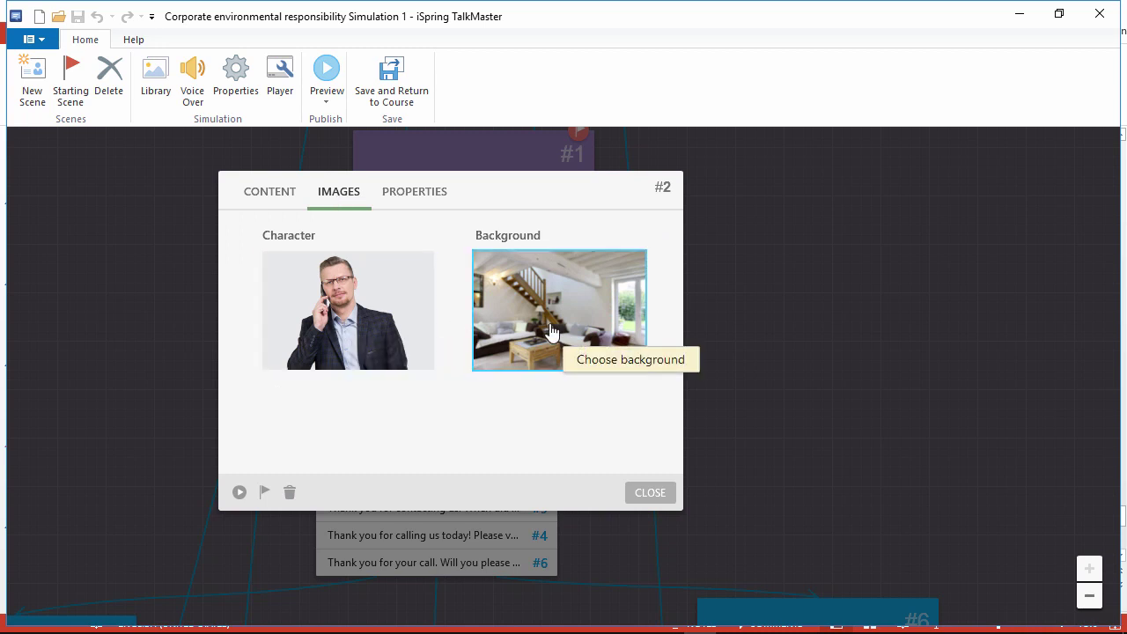
{"action": "scroll", "coordinate": [728, 370], "scroll_direction": "down", "scroll_amount": 3}
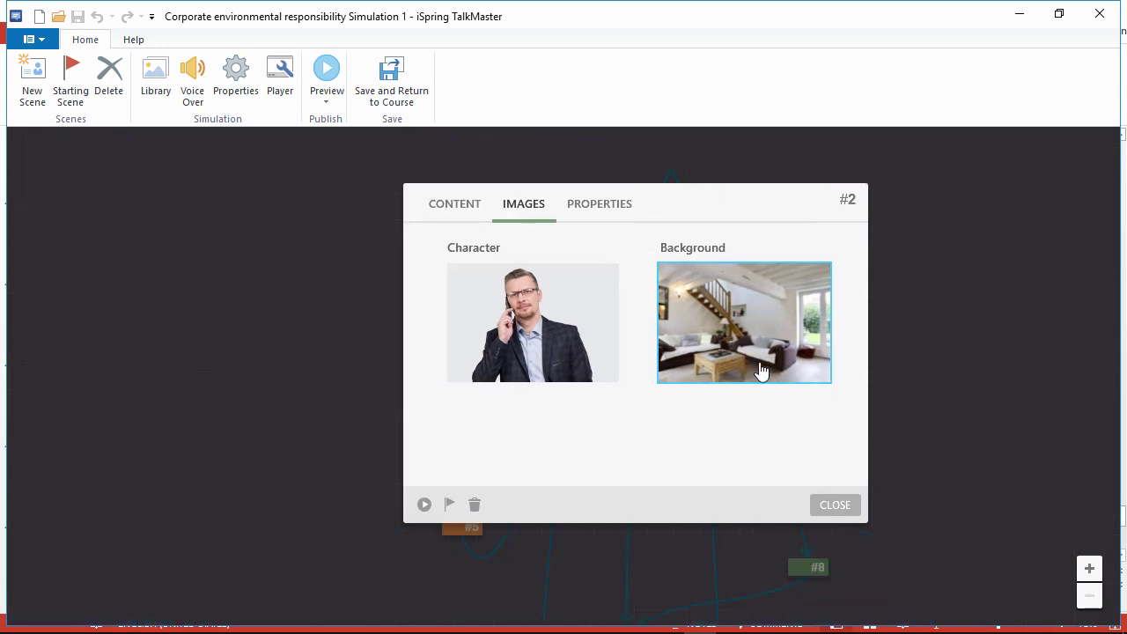
Step: Close the scene #2 editor and pan the scene map to reveal scenes #9 through #17
{"action": "left_click", "coordinate": [917, 421]}
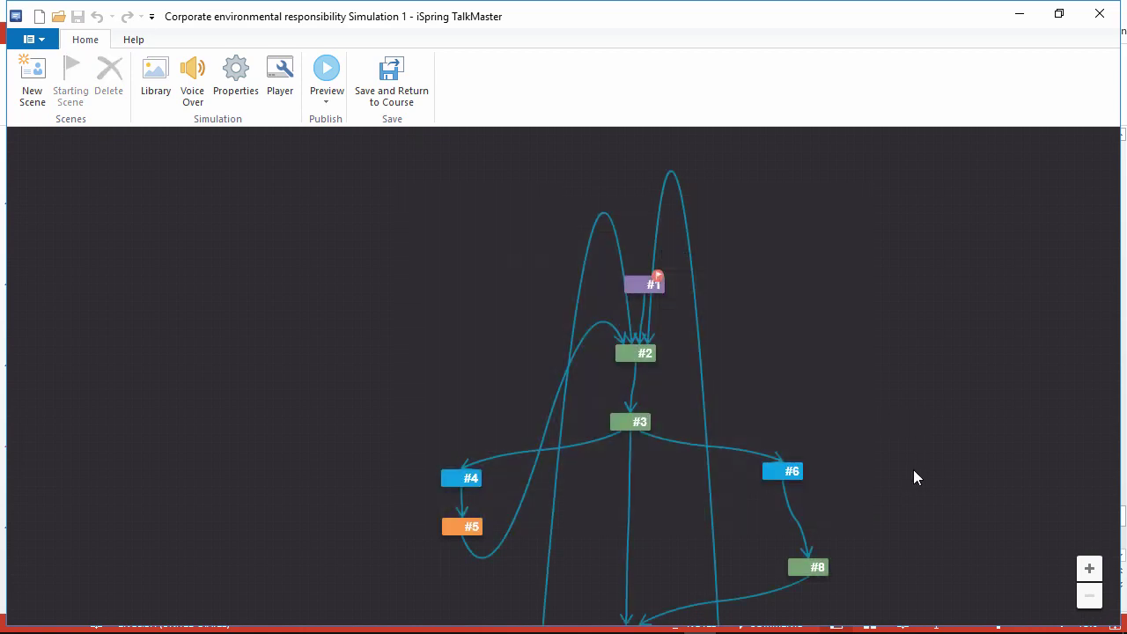
{"action": "left_click_drag", "start_coordinate": [913, 476], "coordinate": [820, 284]}
{"action": "left_click_drag", "start_coordinate": [824, 463], "coordinate": [812, 271]}
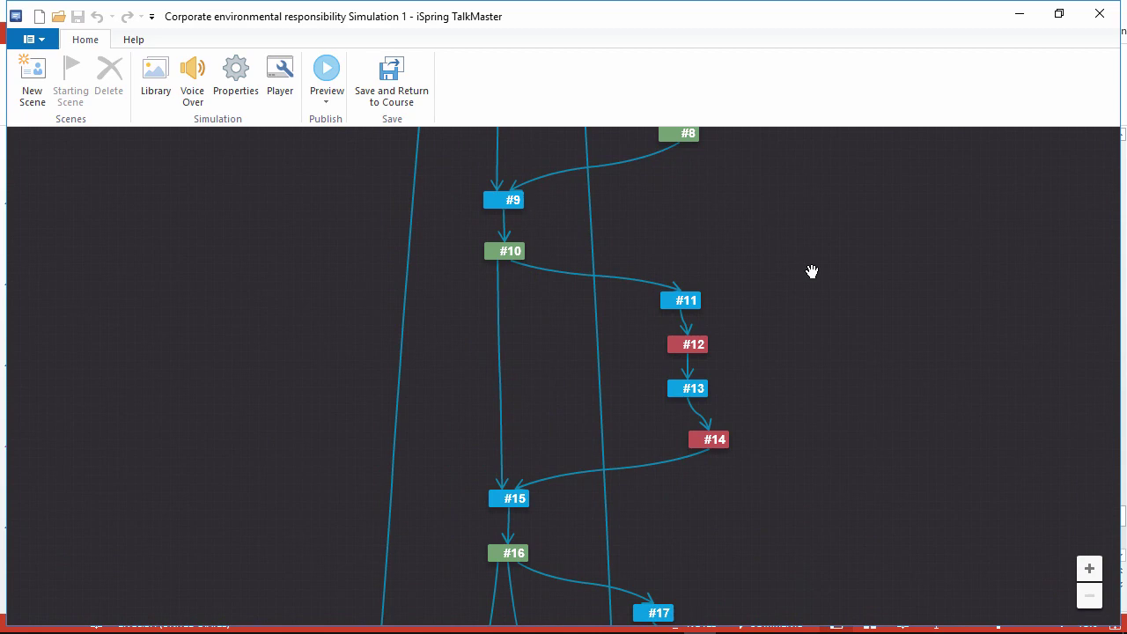
Step: Save the dialogue simulation onto slide 18, then start a screen recording for slide 19
{"action": "left_click", "coordinate": [391, 81]}
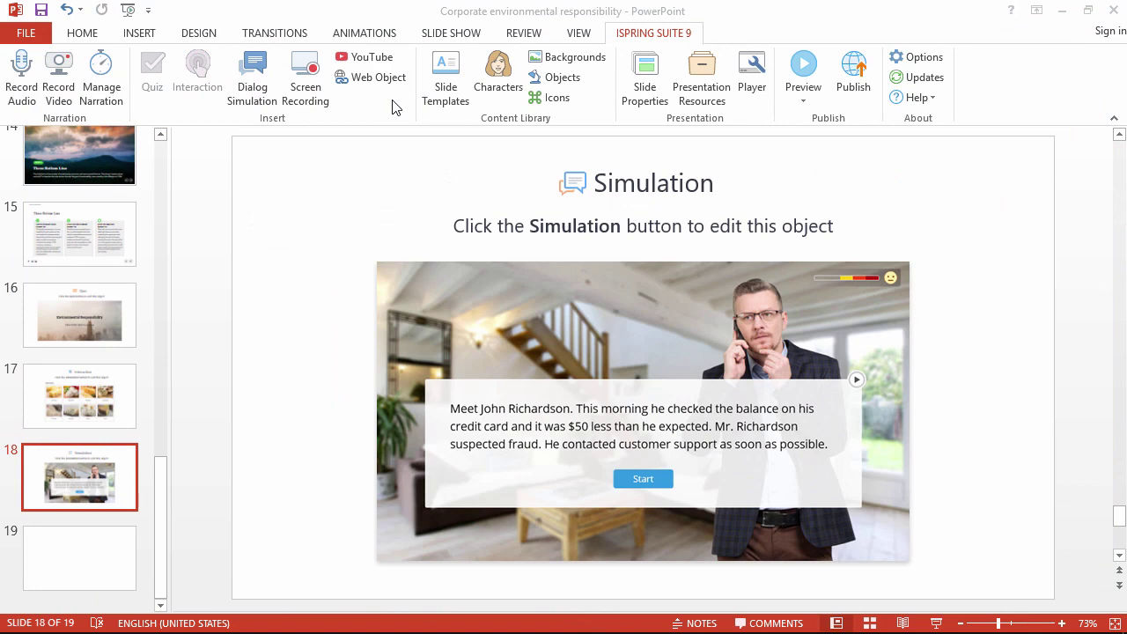
{"action": "left_click", "coordinate": [79, 560]}
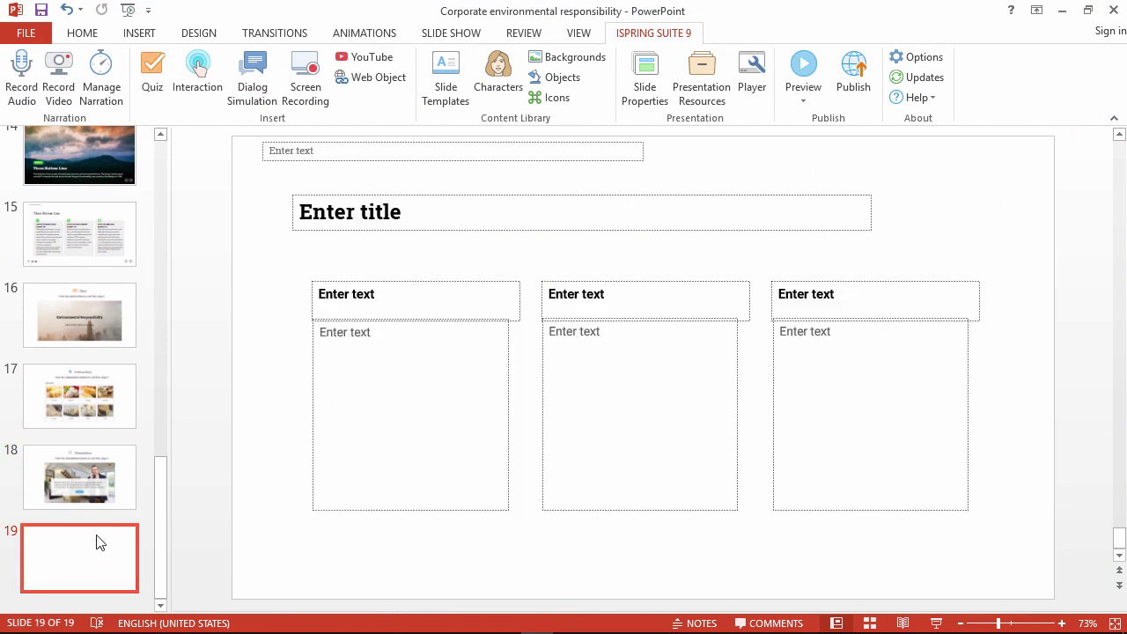
{"action": "left_click", "coordinate": [312, 105]}
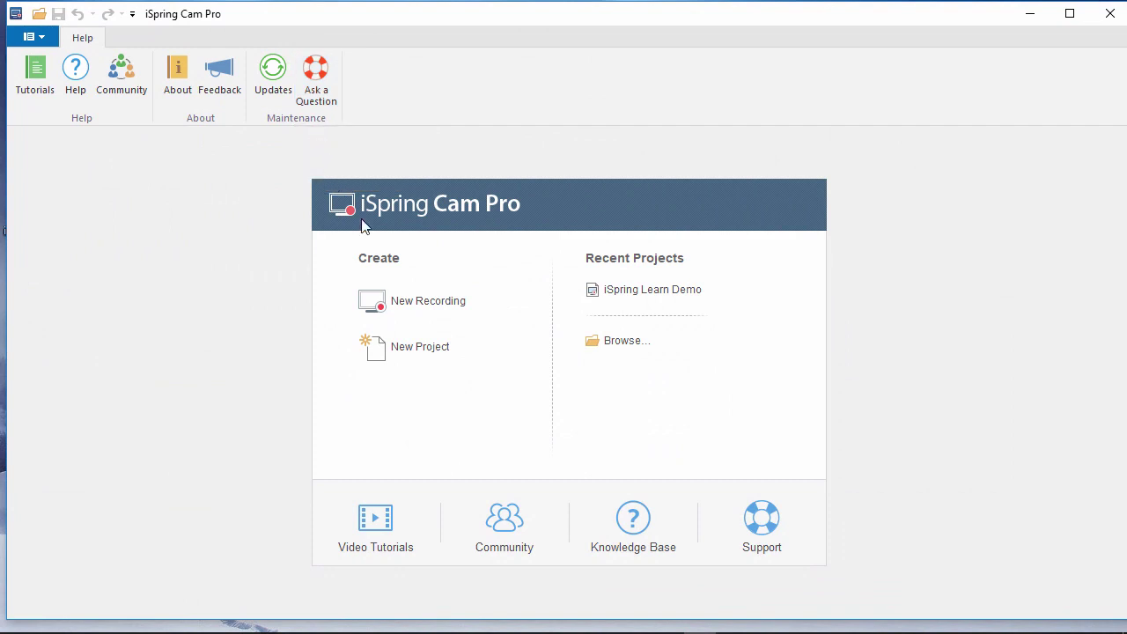
Step: Start a new recording and check the recording area and 1280×720 preset choices
{"action": "left_click", "coordinate": [424, 303]}
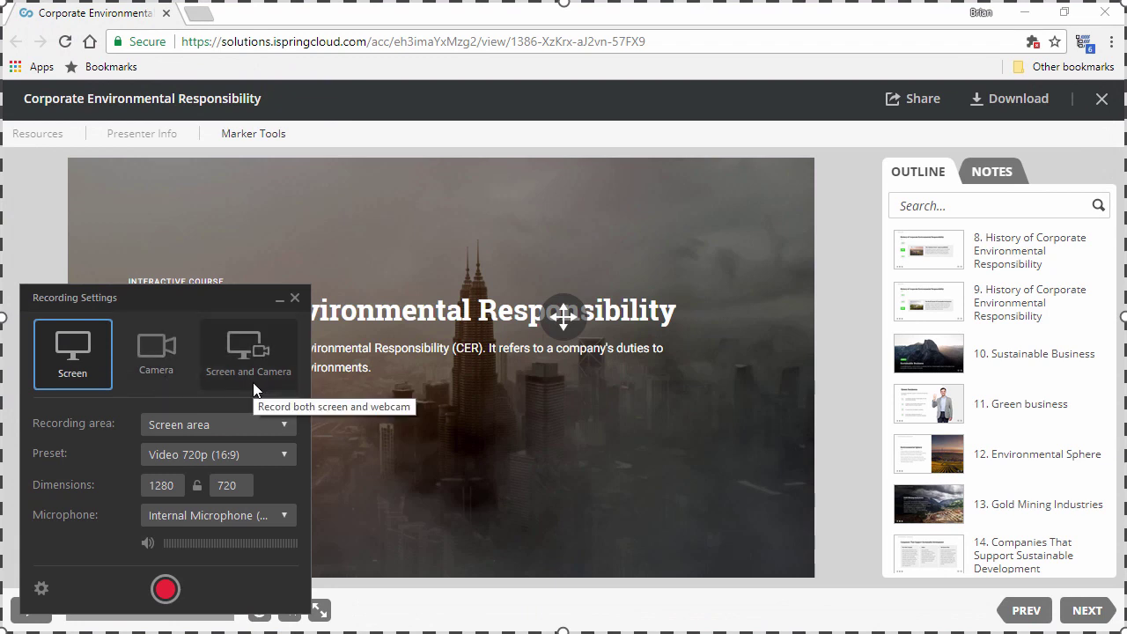
{"action": "left_click", "coordinate": [229, 426]}
{"action": "left_click", "coordinate": [231, 428]}
{"action": "left_click", "coordinate": [250, 459]}
{"action": "left_click", "coordinate": [249, 461]}
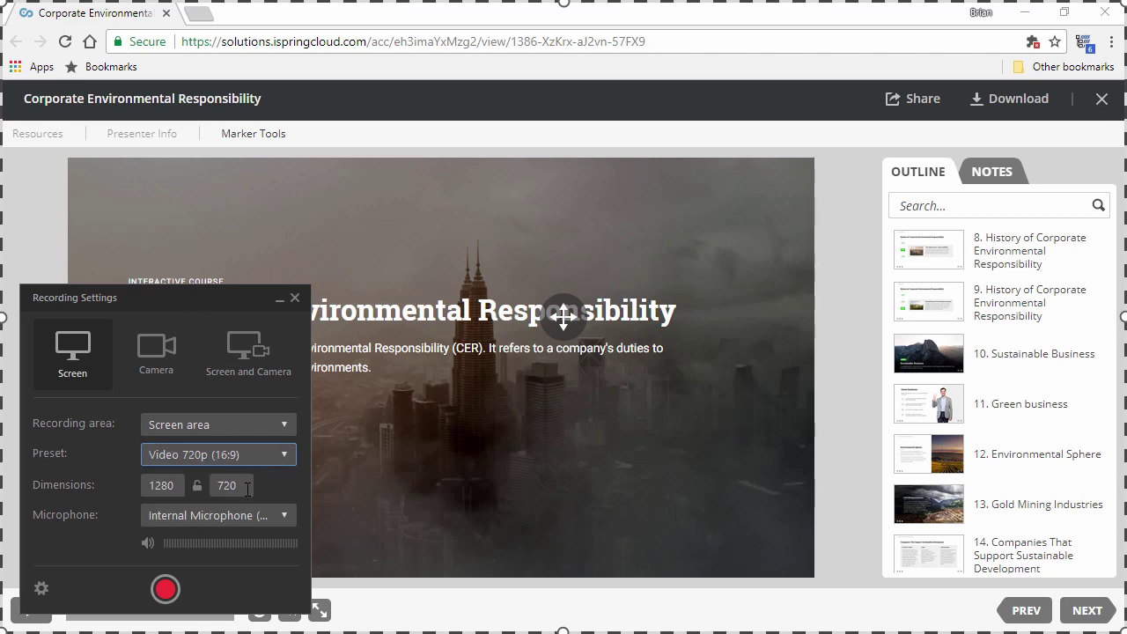
Step: Use the internal microphone, record the course's web view, and stop with Esc
{"action": "left_click", "coordinate": [242, 516]}
{"action": "left_click", "coordinate": [242, 516]}
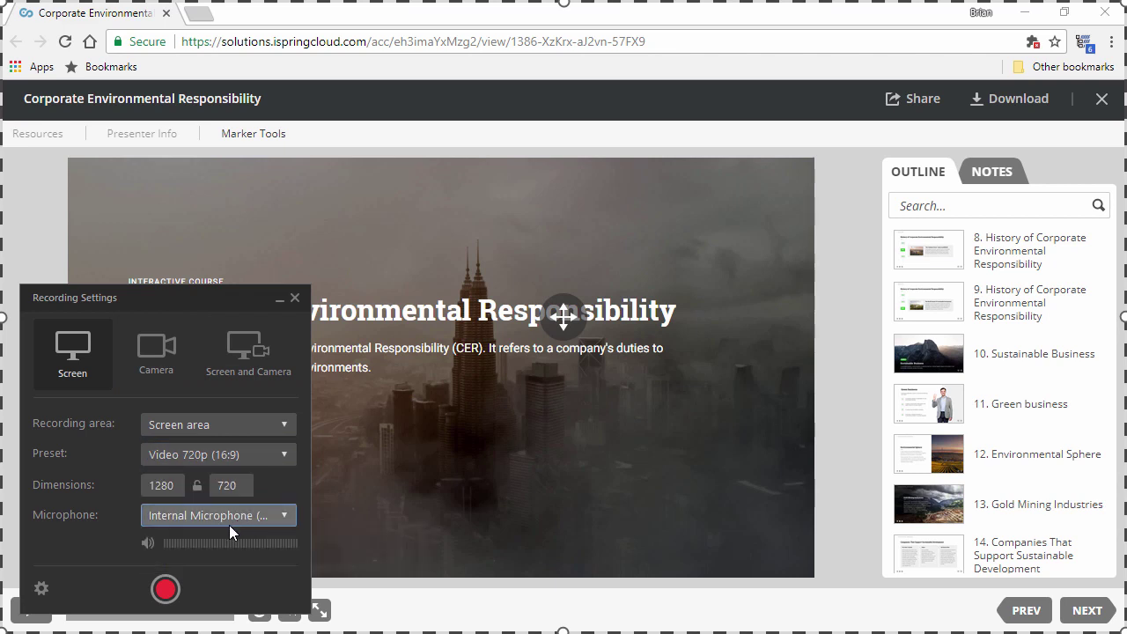
{"action": "left_click", "coordinate": [165, 590]}
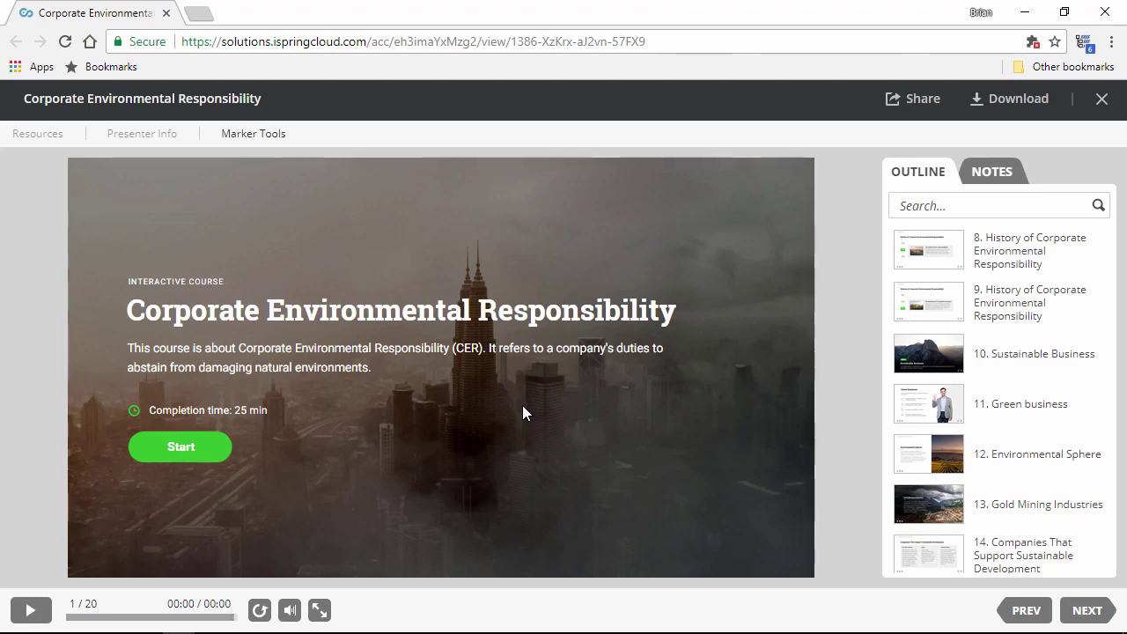
{"action": "key", "text": "Escape"}
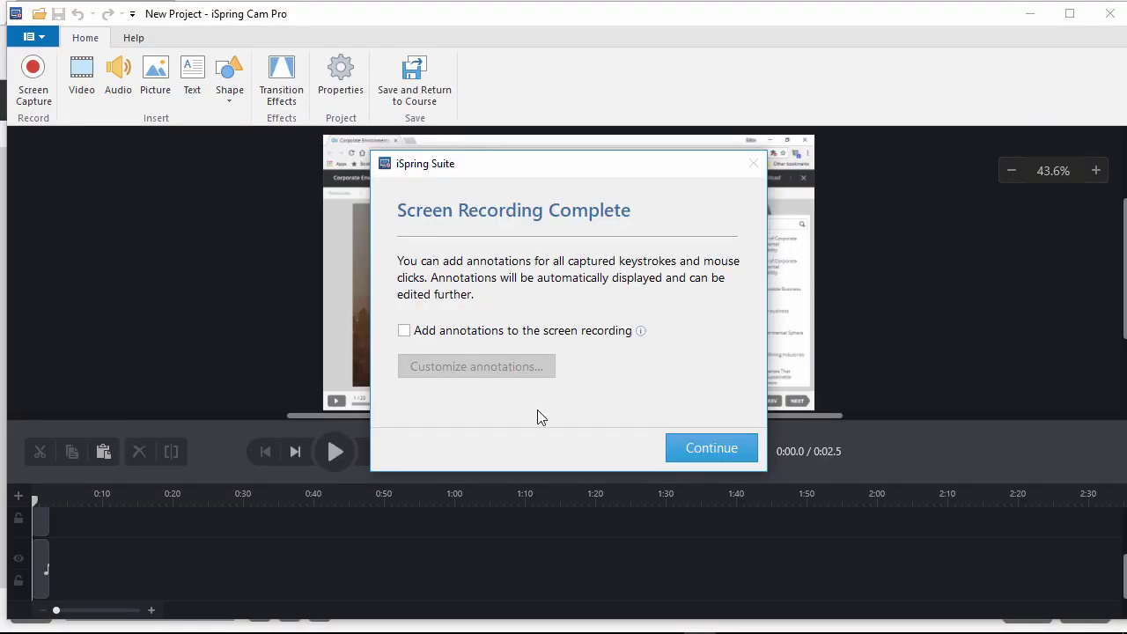
Step: Skip click annotations, inspect the clip on the timeline, and save it to slide 19 as Video Project 1
{"action": "left_click", "coordinate": [679, 438]}
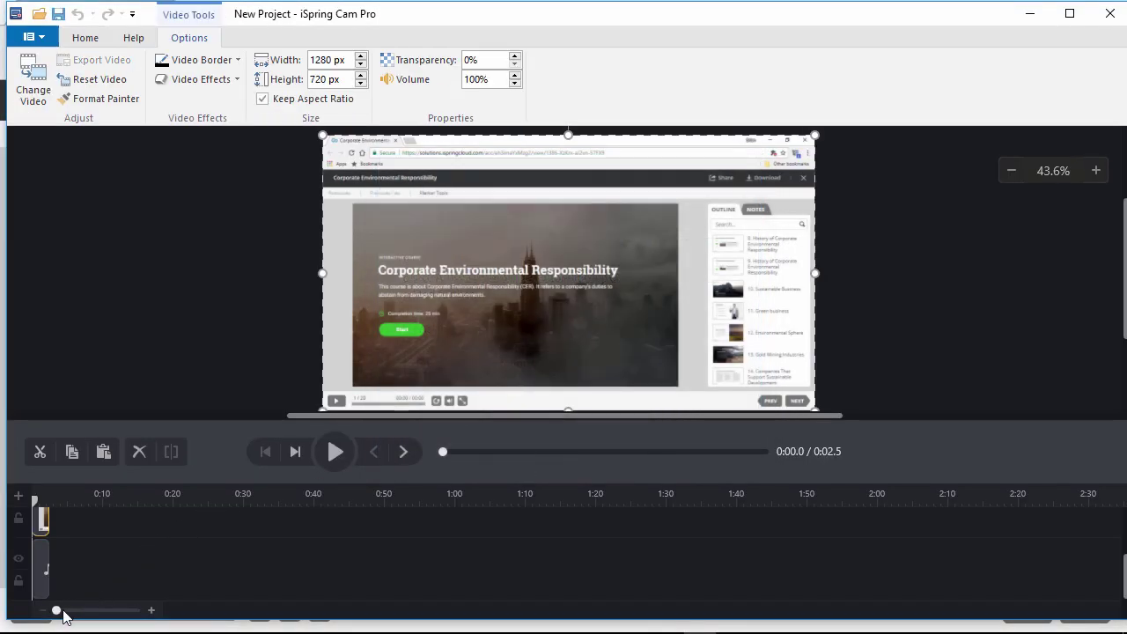
{"action": "left_click_drag", "start_coordinate": [129, 610], "coordinate": [191, 613]}
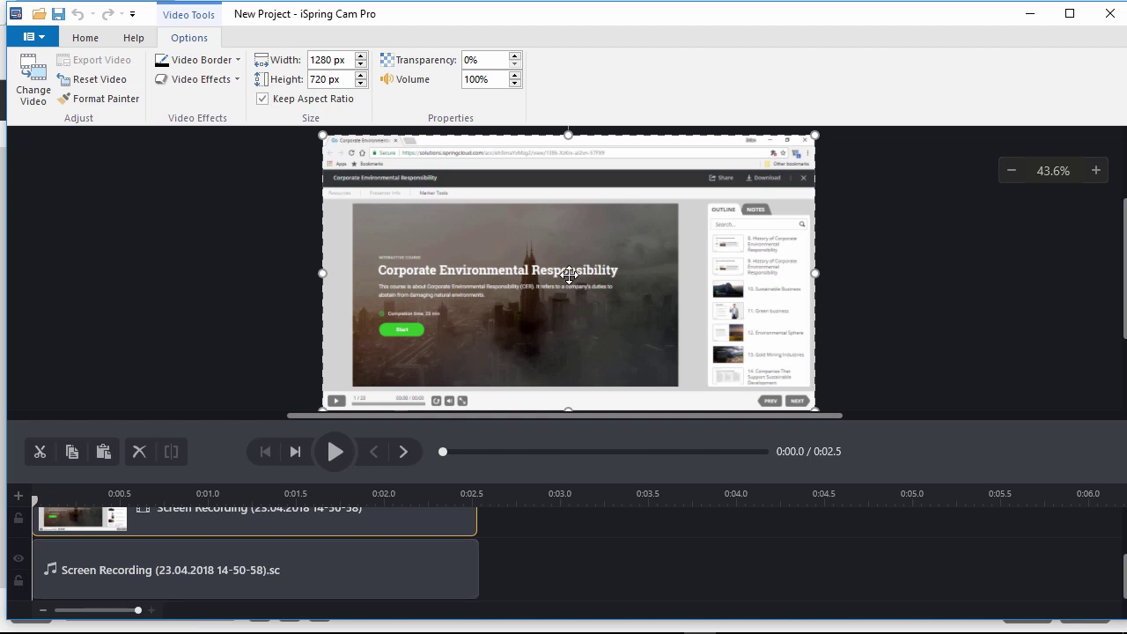
{"action": "left_click", "coordinate": [85, 38]}
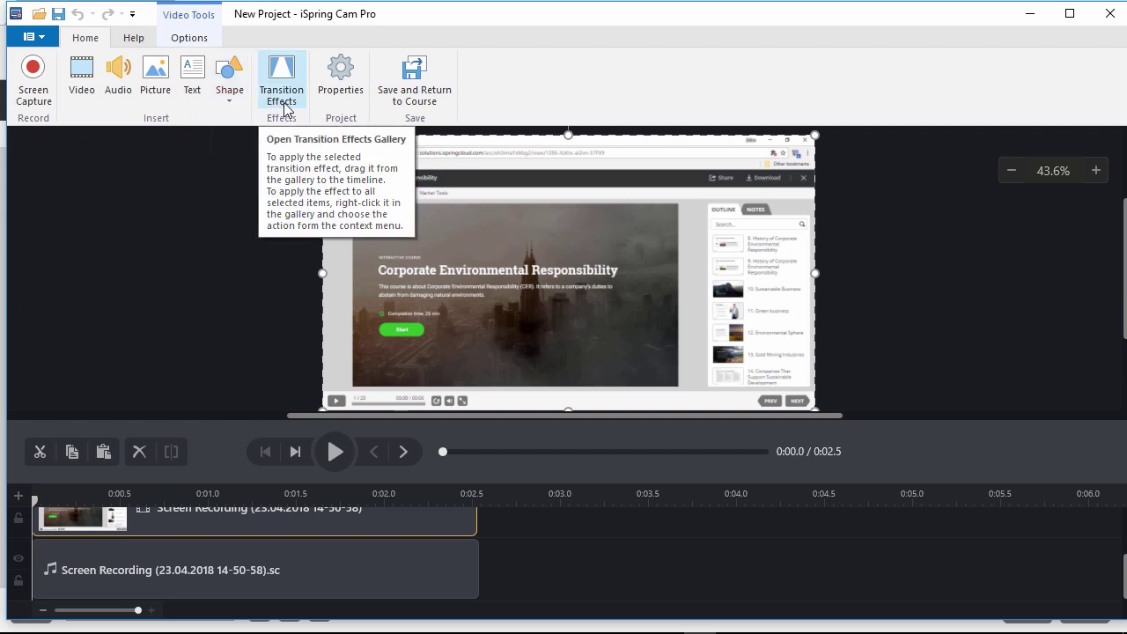
{"action": "left_click", "coordinate": [431, 104]}
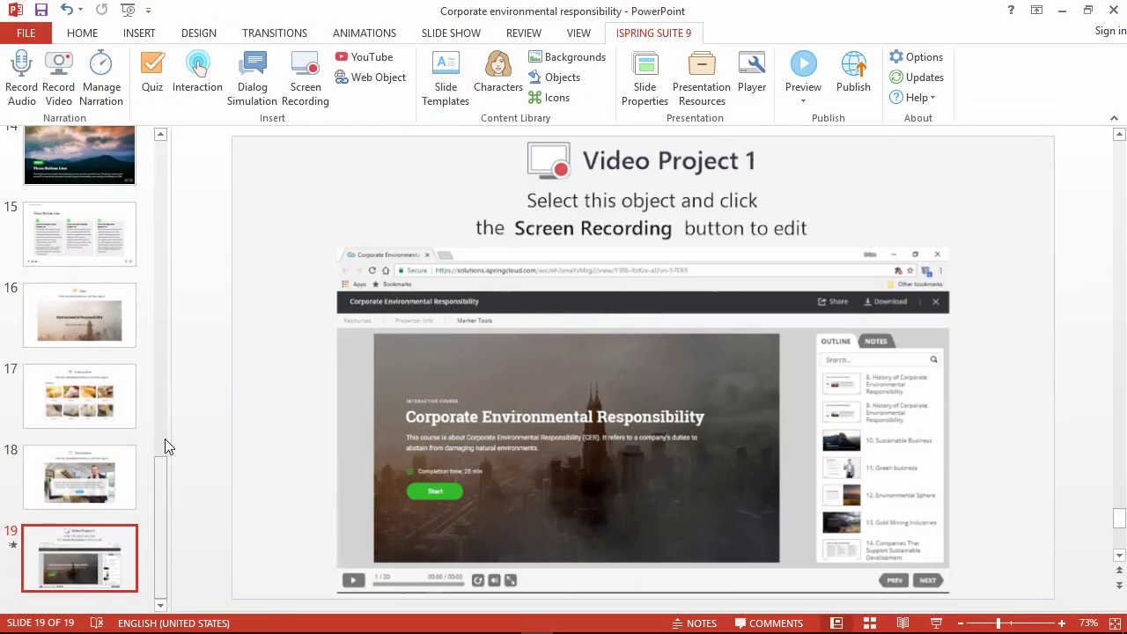
Step: Return to slide 2, the Main Menu slide listing Modules I, II and III
{"action": "left_click_drag", "start_coordinate": [164, 502], "coordinate": [167, 143]}
{"action": "left_click", "coordinate": [95, 242]}
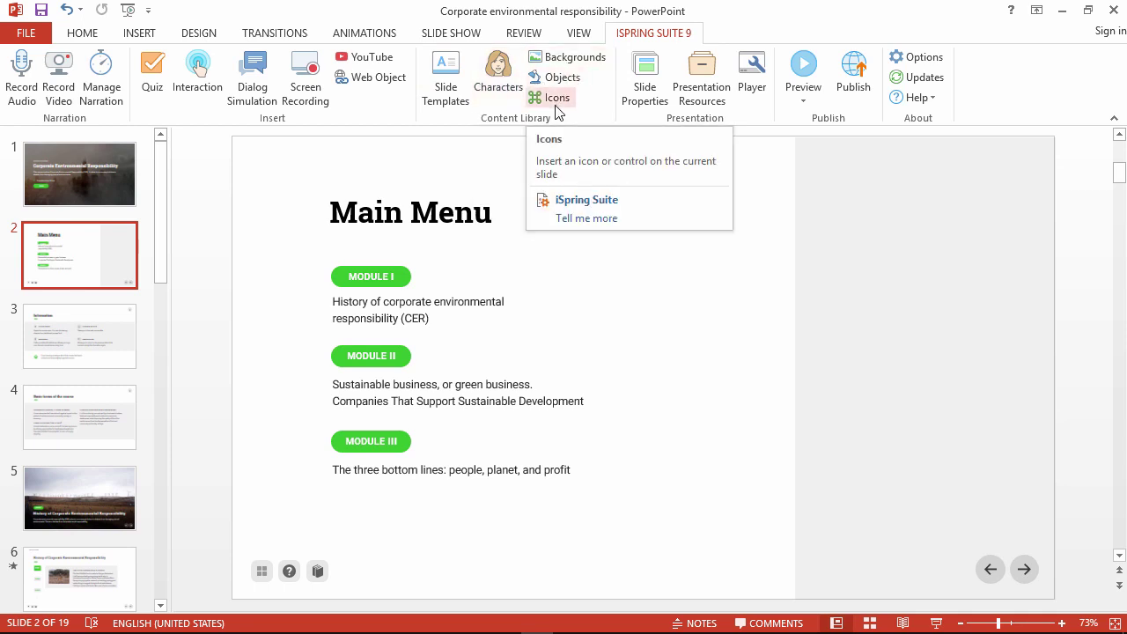
Step: Insert the Alex character from Recent Characters in his open-hand gesturing pose onto slide 2
{"action": "left_click", "coordinate": [501, 94]}
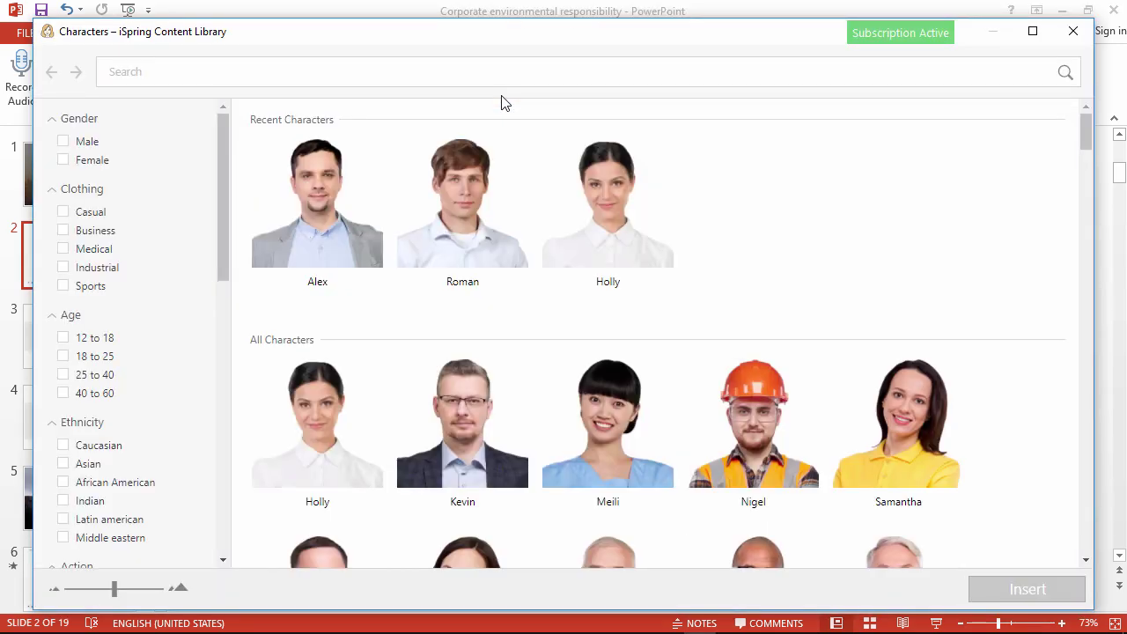
{"action": "scroll", "coordinate": [808, 186], "scroll_direction": "down", "scroll_amount": 15}
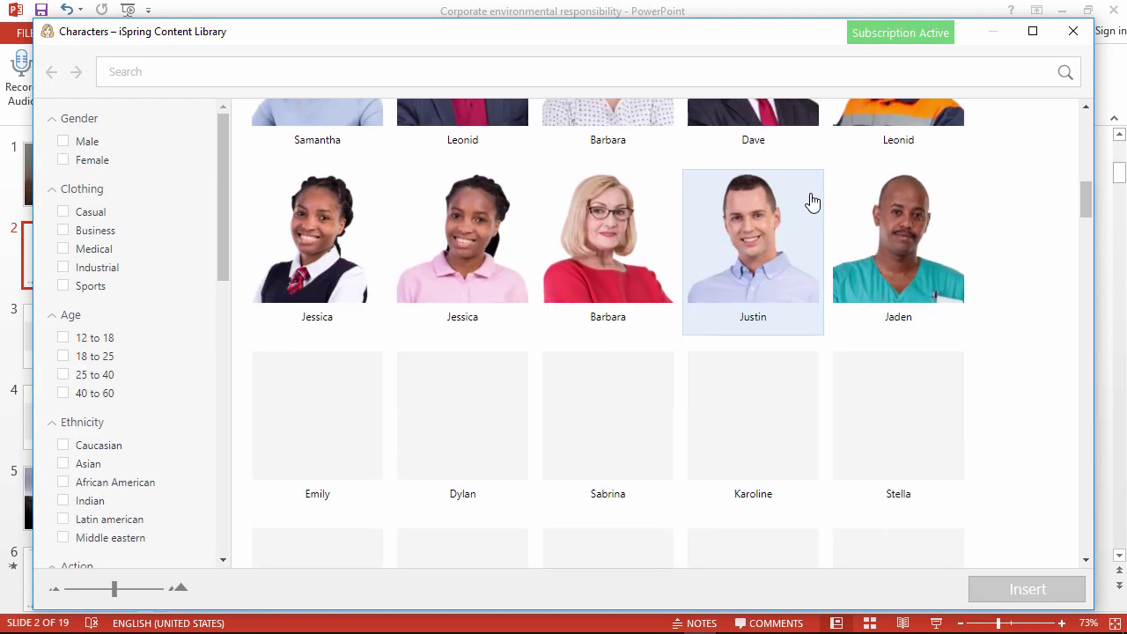
{"action": "scroll", "coordinate": [801, 224], "scroll_direction": "down", "scroll_amount": 5}
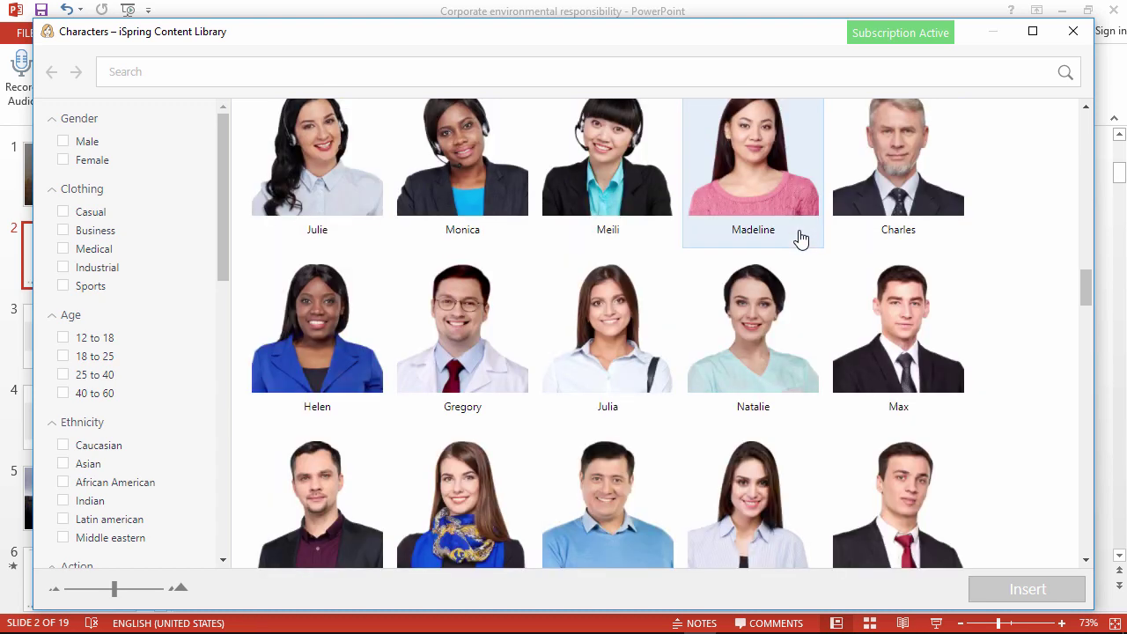
{"action": "scroll", "coordinate": [799, 239], "scroll_direction": "up", "scroll_amount": 20}
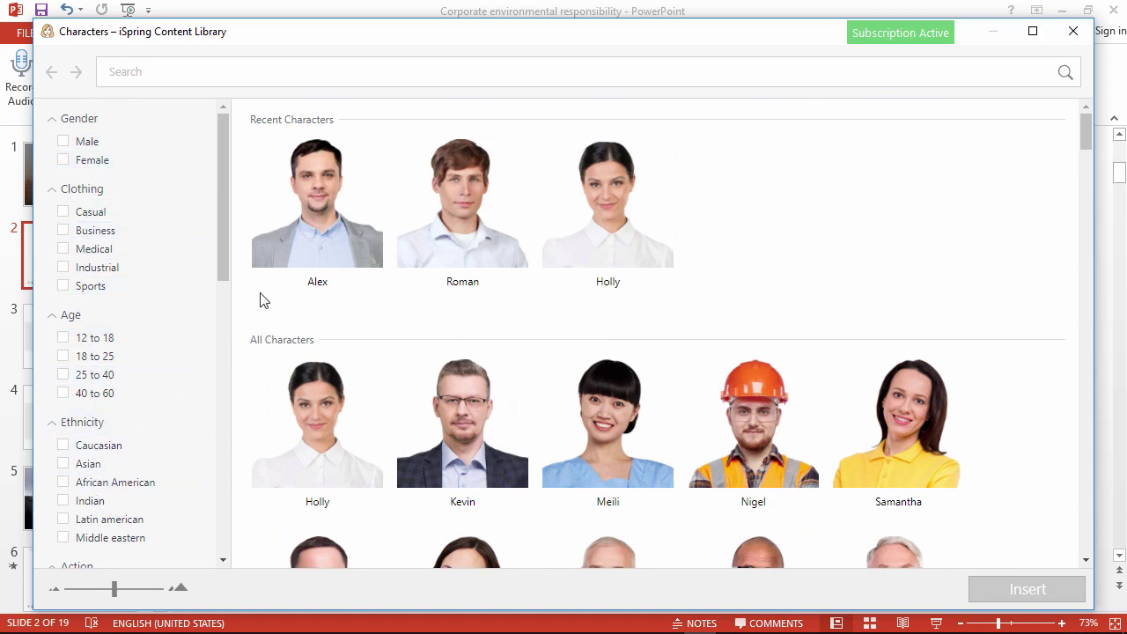
{"action": "left_click", "coordinate": [302, 222]}
{"action": "scroll", "coordinate": [348, 379], "scroll_direction": "down", "scroll_amount": 1}
{"action": "scroll", "coordinate": [164, 373], "scroll_direction": "down", "scroll_amount": 8}
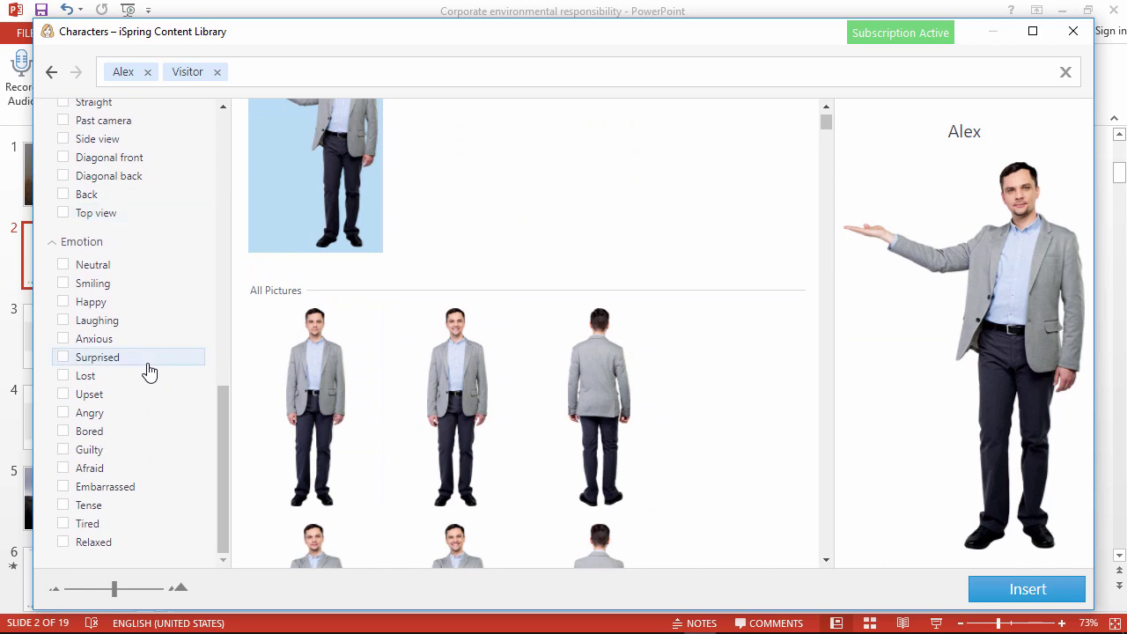
{"action": "scroll", "coordinate": [510, 278], "scroll_direction": "up", "scroll_amount": 1}
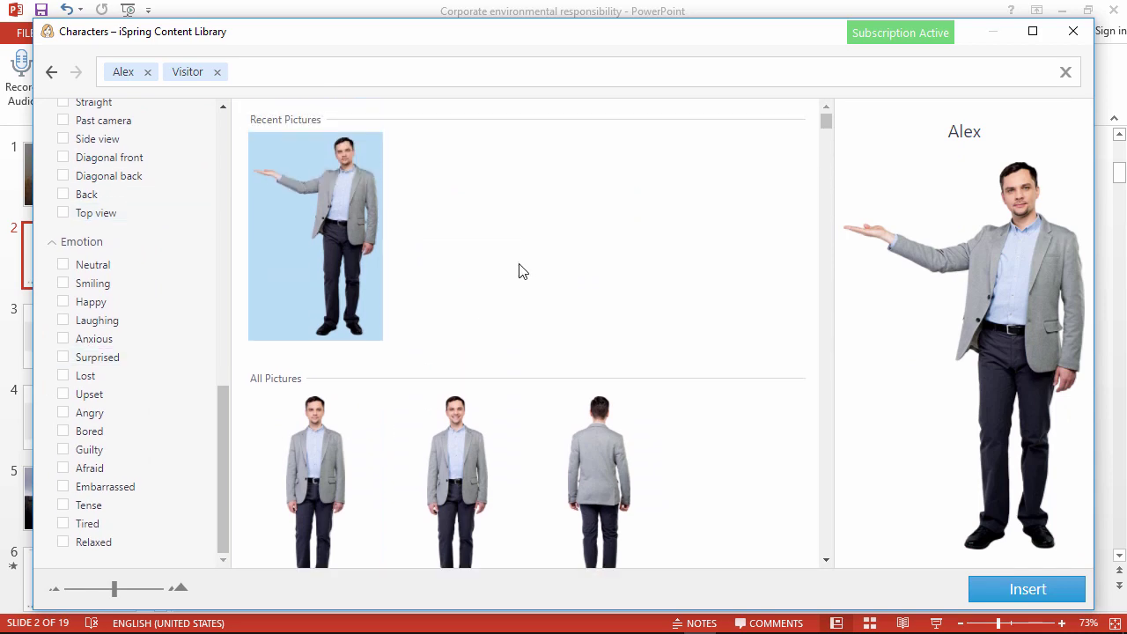
{"action": "double_click", "coordinate": [326, 251]}
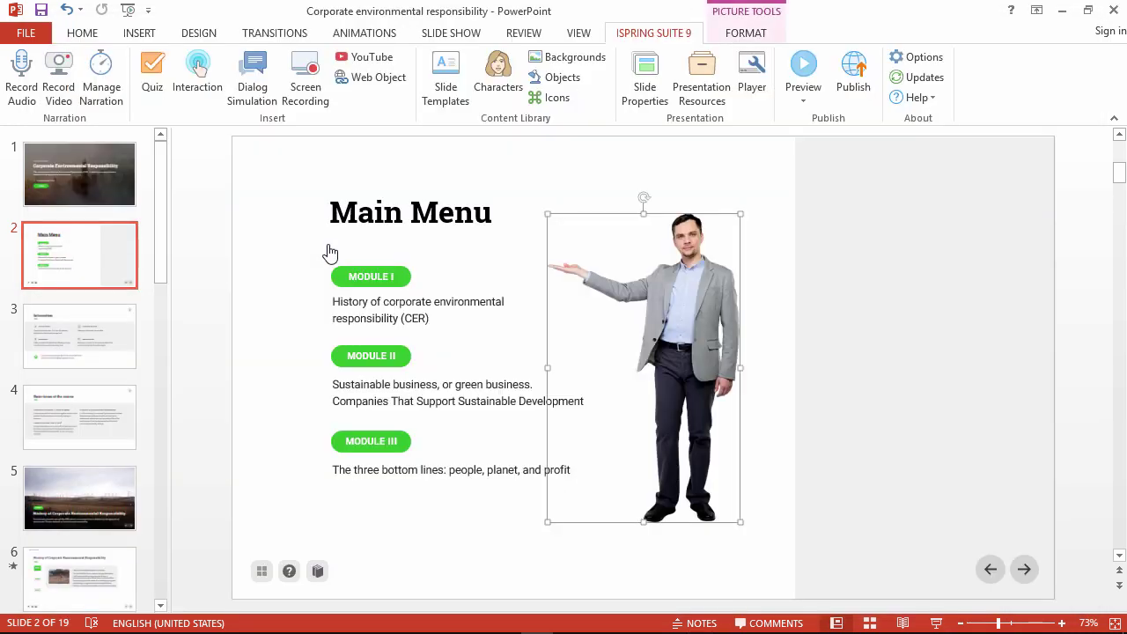
Step: Crop the bottom of Alex's picture to remove his legs
{"action": "right_click", "coordinate": [647, 352]}
{"action": "left_click", "coordinate": [708, 387]}
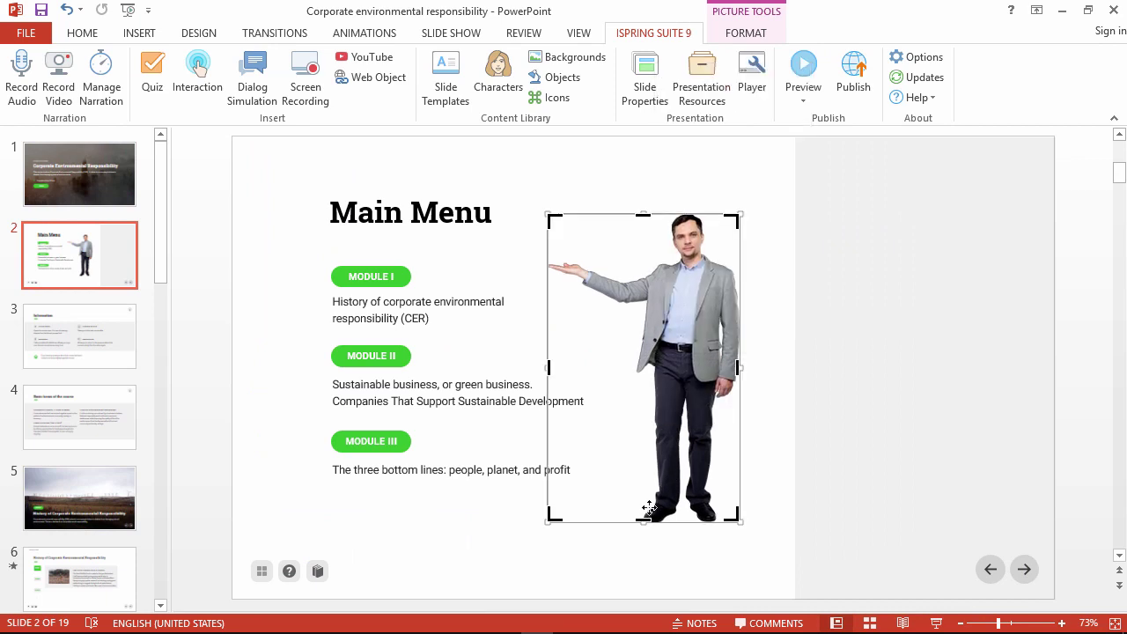
{"action": "left_click_drag", "start_coordinate": [645, 521], "coordinate": [644, 422]}
{"action": "left_click", "coordinate": [749, 420]}
Step: Enlarge Alex along the slide's right edge and bring up the Publish Presentation dialog
{"action": "left_click", "coordinate": [739, 415]}
{"action": "left_click_drag", "start_coordinate": [740, 416], "coordinate": [921, 574]}
{"action": "left_click_drag", "start_coordinate": [868, 520], "coordinate": [884, 463]}
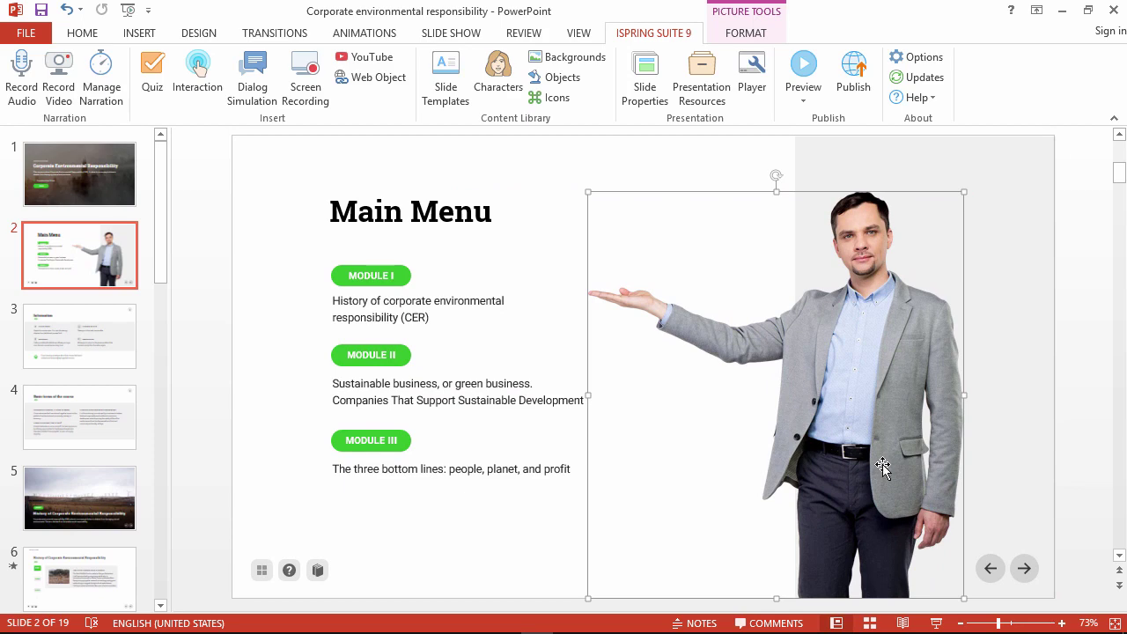
{"action": "left_click", "coordinate": [855, 95]}
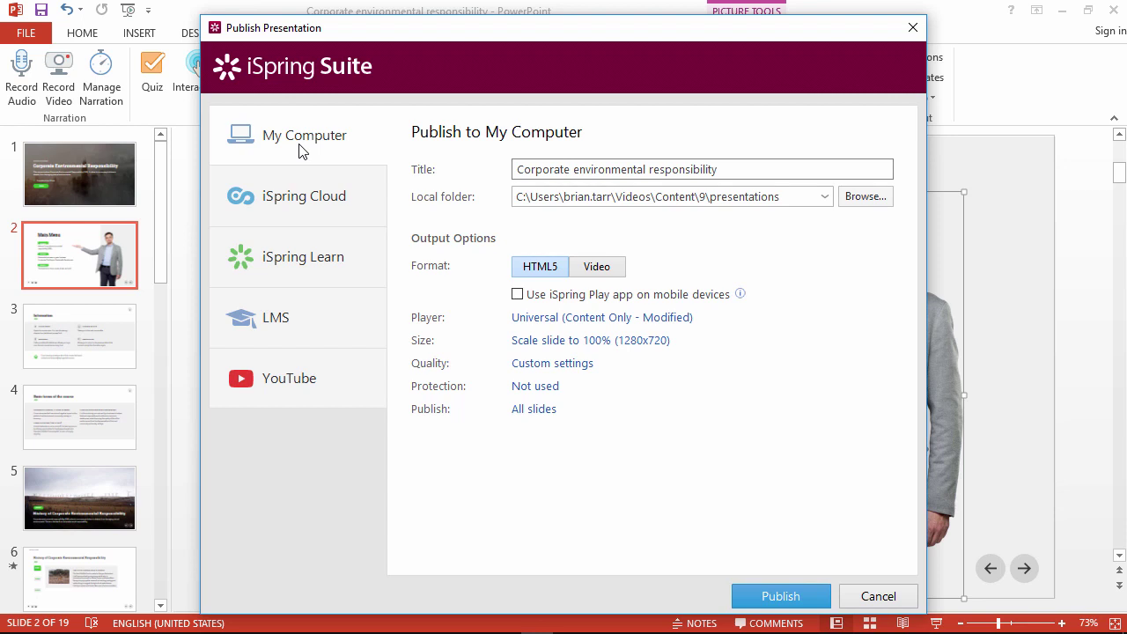
Step: After reviewing Cloud, Learn, LMS and YouTube options, publish to My Computer as HTML5
{"action": "left_click", "coordinate": [308, 211]}
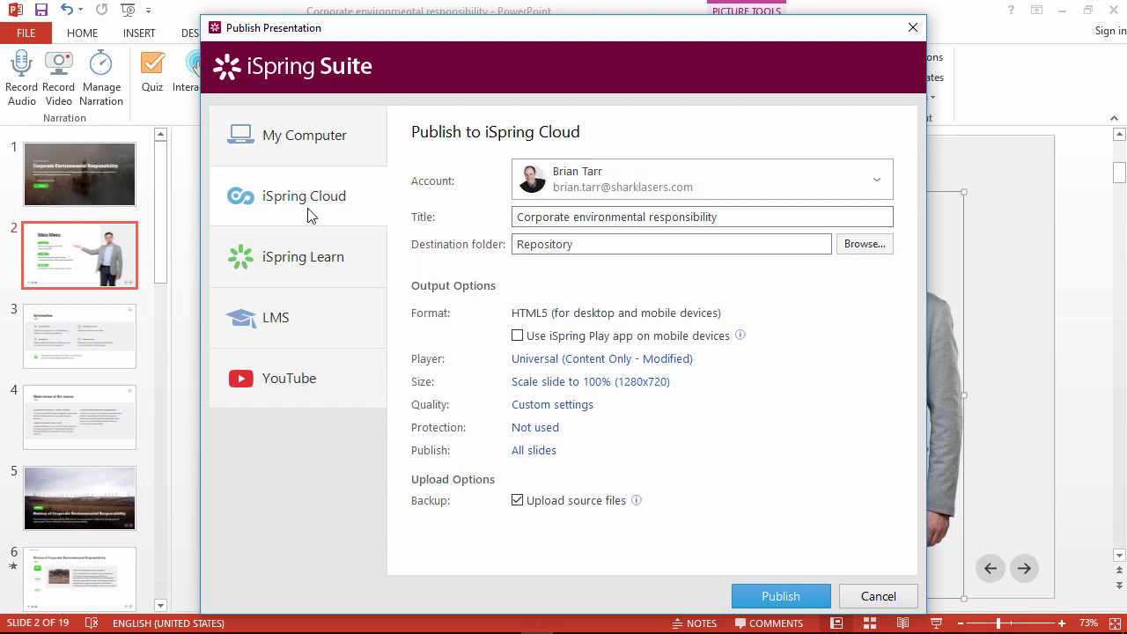
{"action": "left_click", "coordinate": [319, 276]}
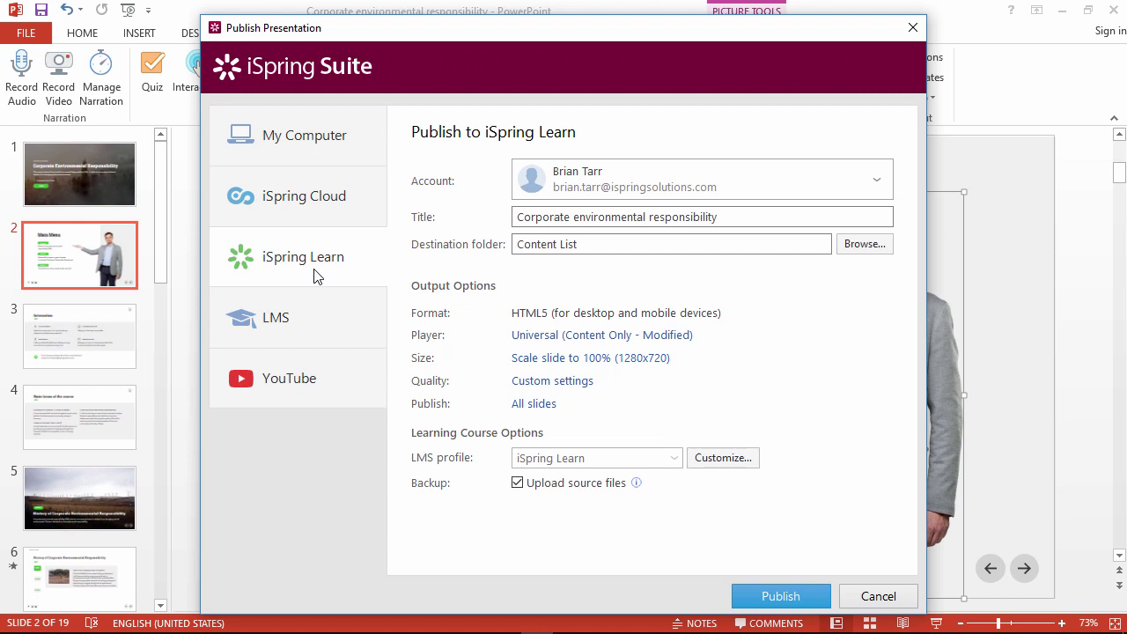
{"action": "left_click", "coordinate": [319, 330]}
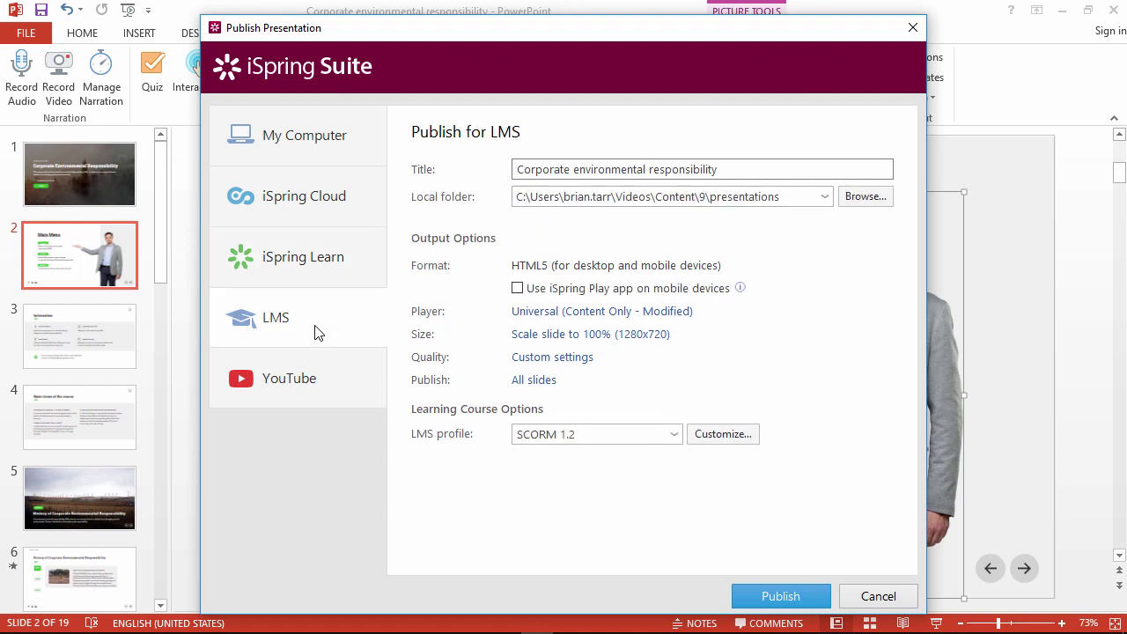
{"action": "left_click", "coordinate": [329, 385]}
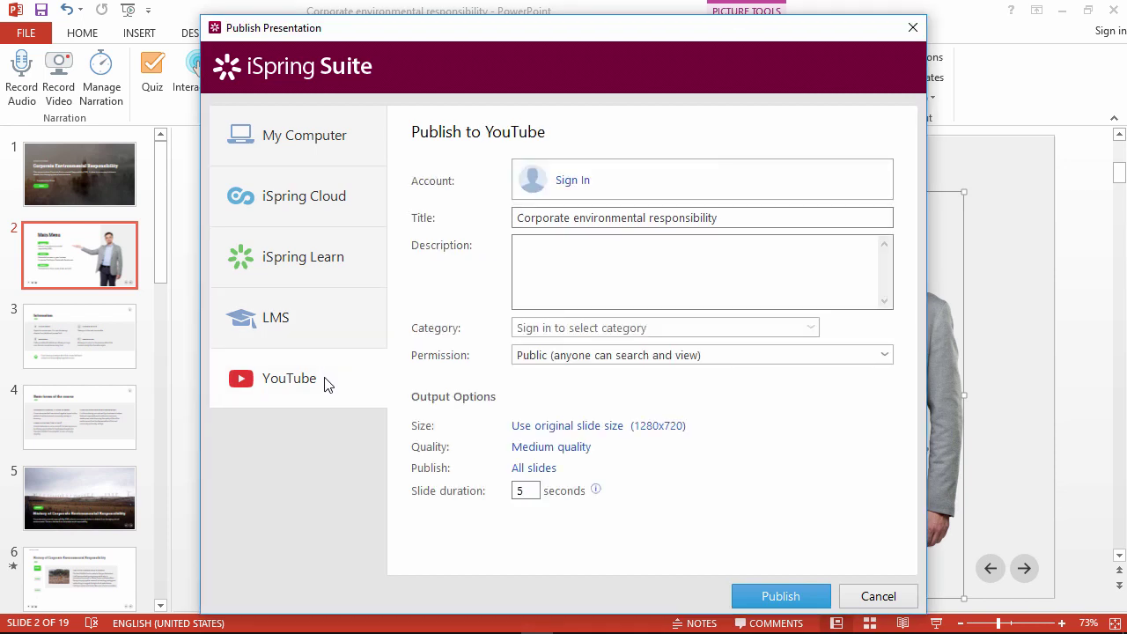
{"action": "left_click", "coordinate": [317, 151]}
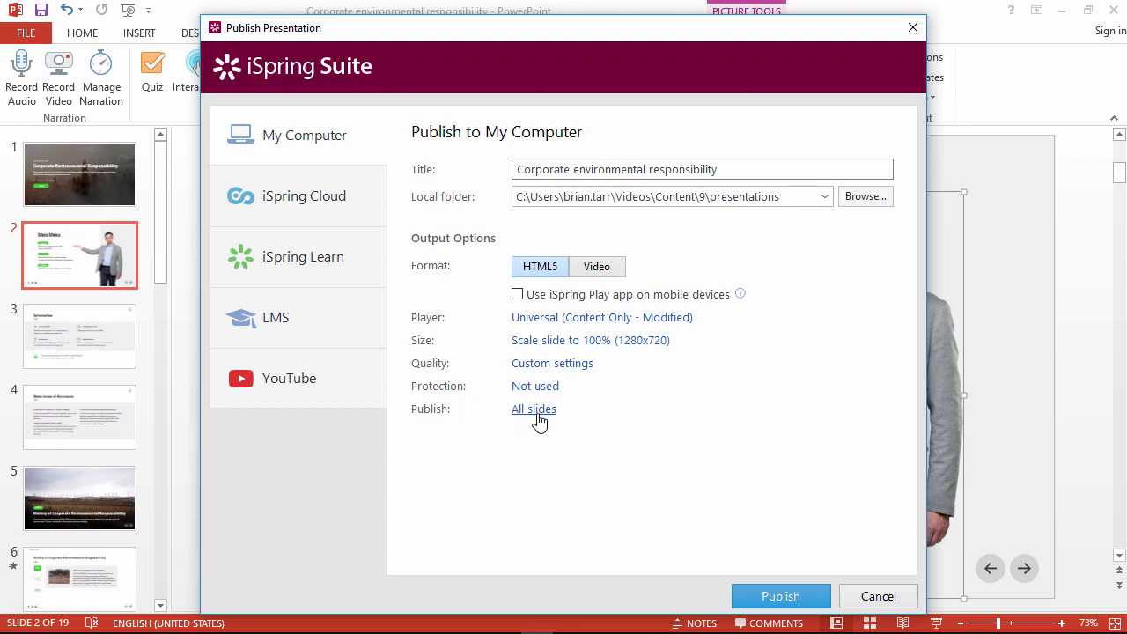
{"action": "left_click", "coordinate": [780, 597]}
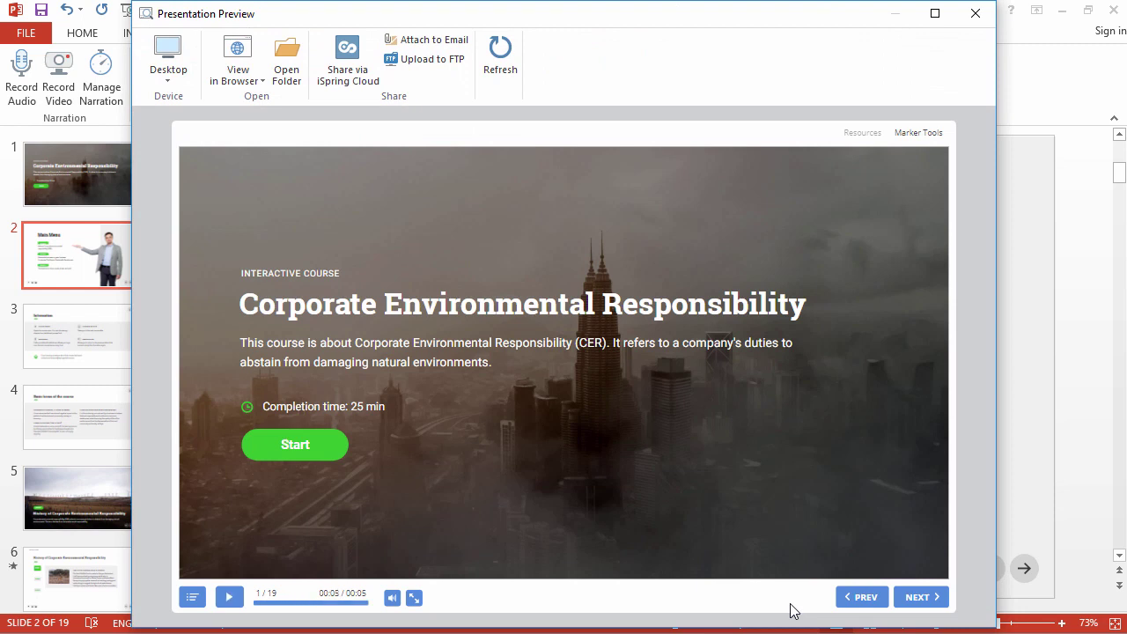
Step: Preview the course in Tablet layout and jump to the History of CER timeline slide
{"action": "left_click", "coordinate": [168, 76]}
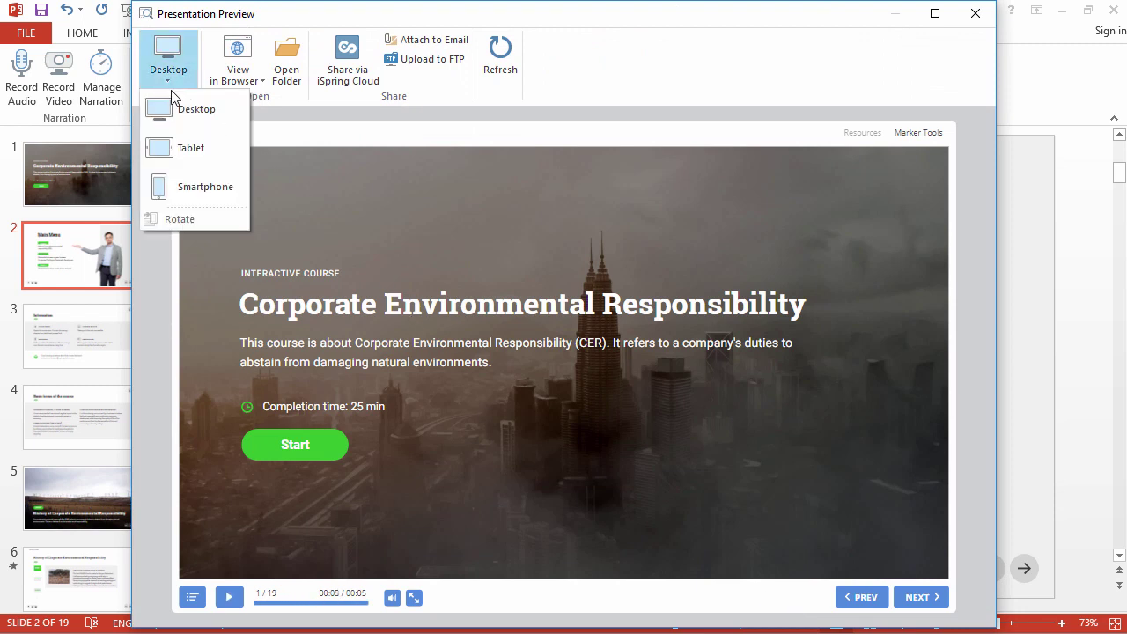
{"action": "left_click", "coordinate": [159, 156]}
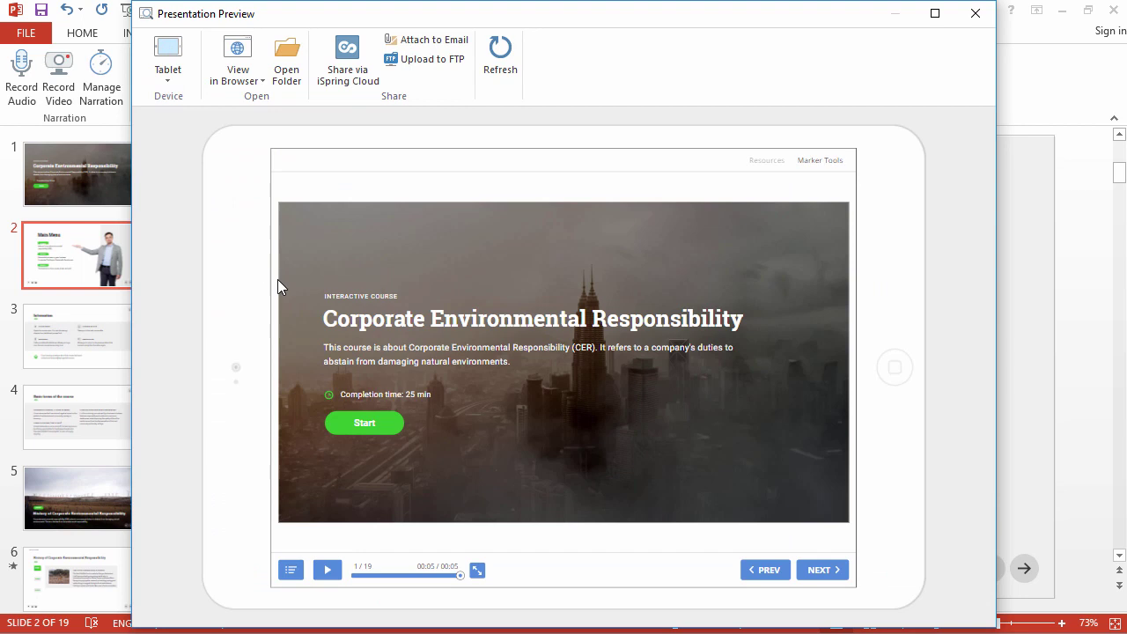
{"action": "left_click", "coordinate": [381, 424]}
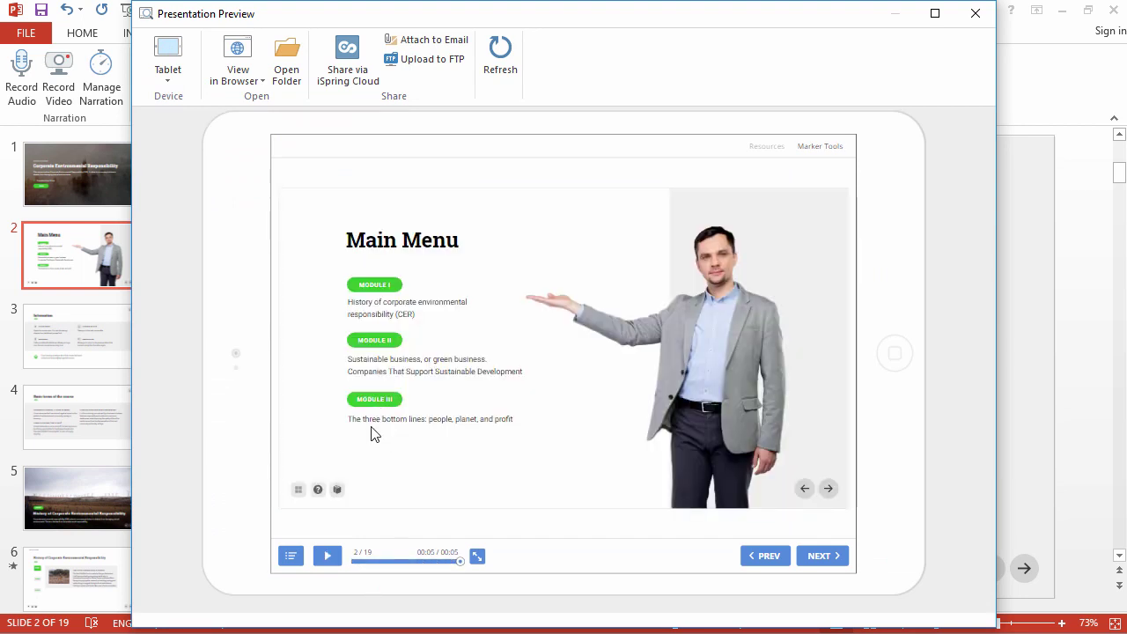
{"action": "left_click", "coordinate": [292, 555]}
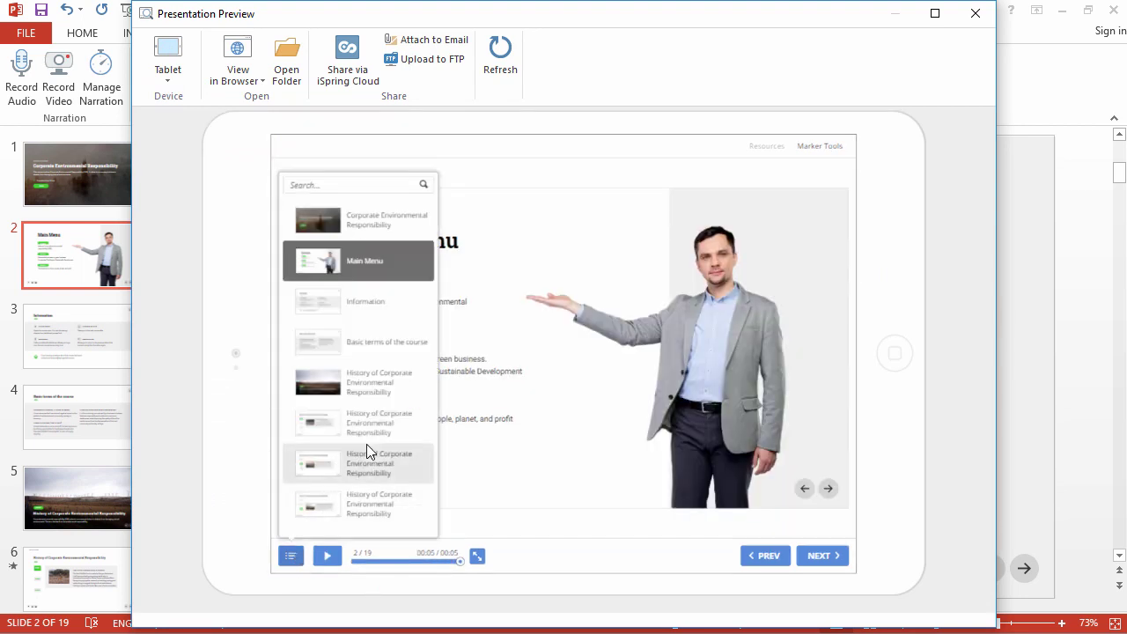
{"action": "left_click", "coordinate": [367, 505]}
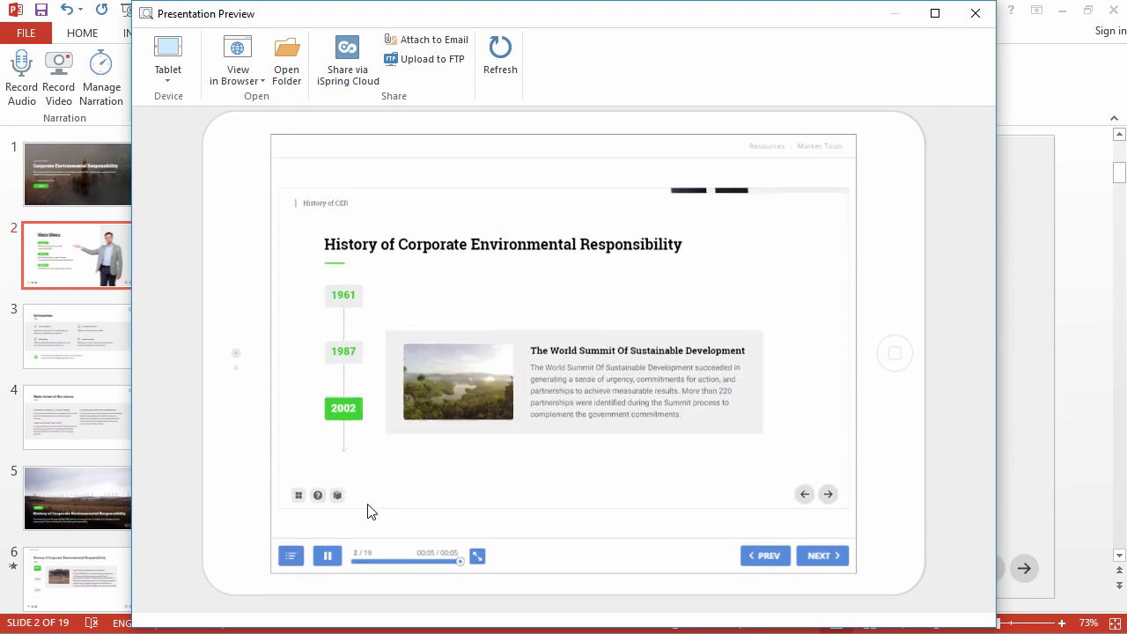